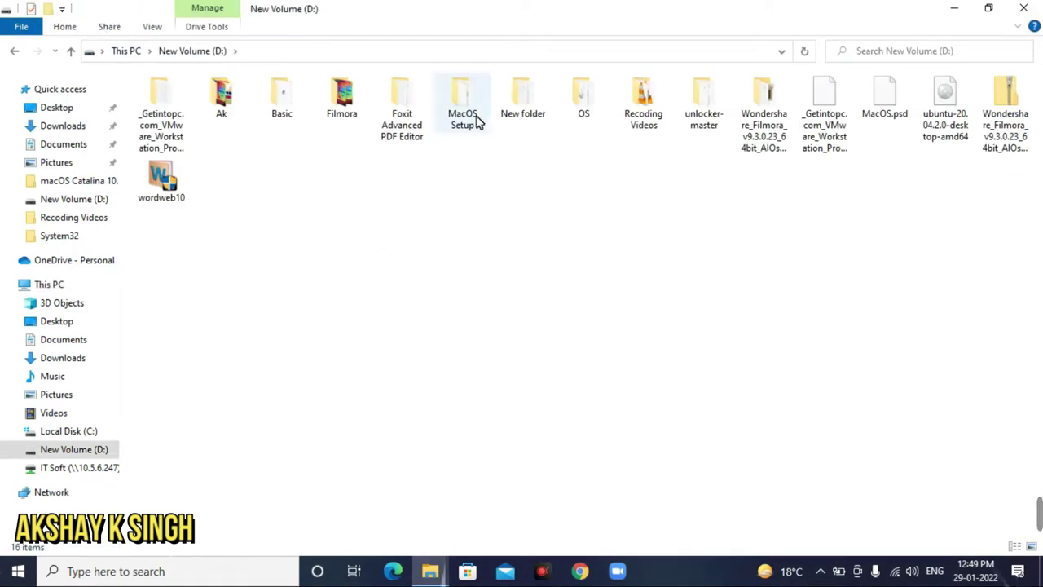
Launch the VMware-player-full-16.2.2-19200509 installer from the MacOS Setup folder and bring its setup window forward.
double_click(475, 114)
double_click(257, 183)
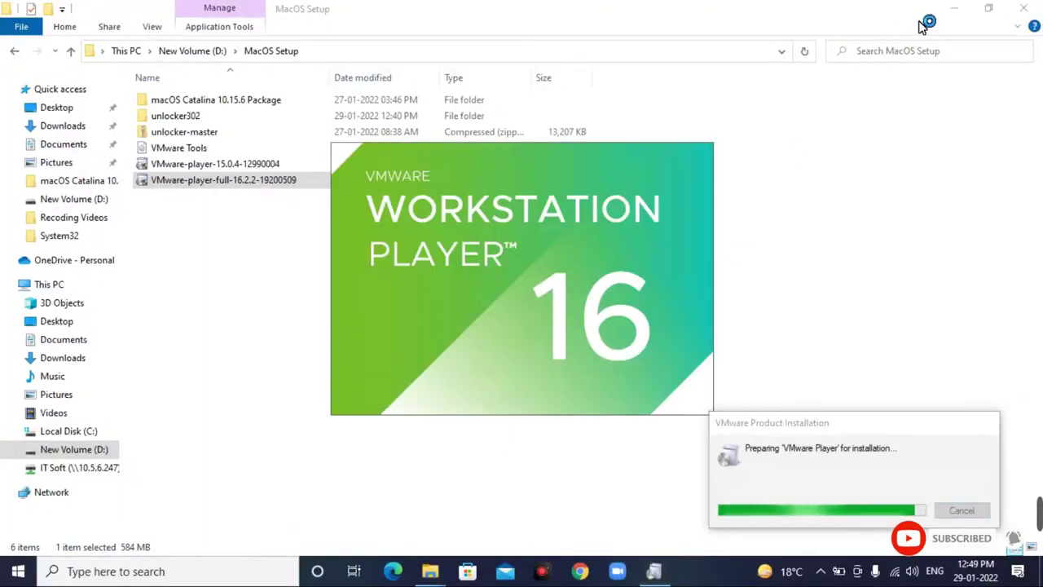
left_click(947, 11)
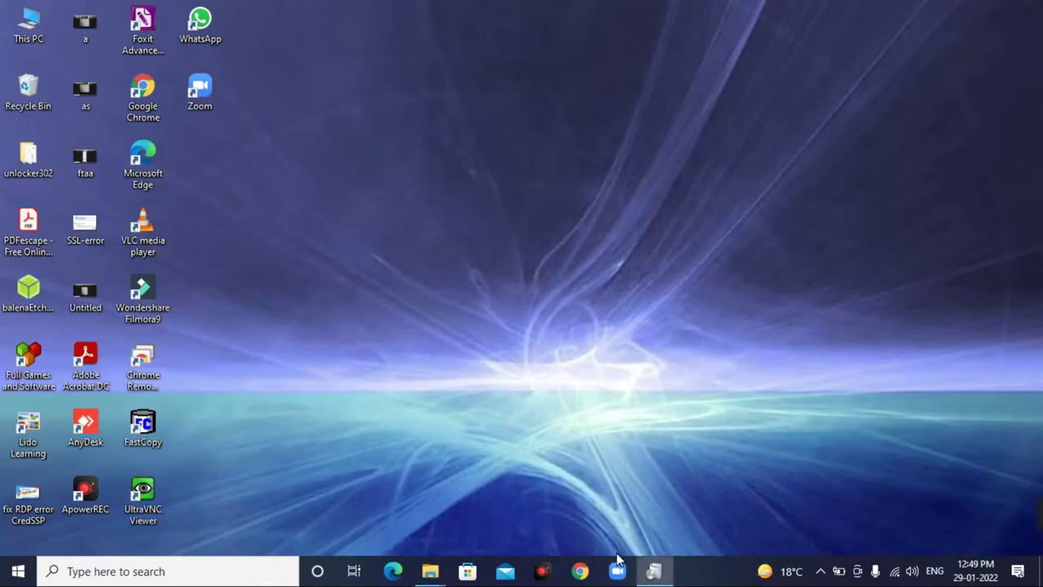
left_click(651, 567)
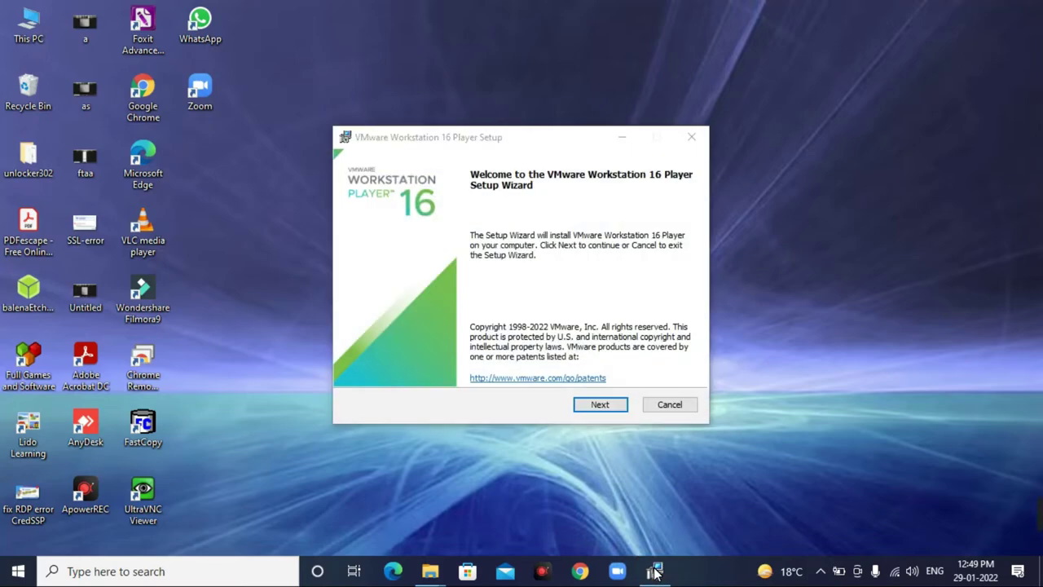
Begin the VMware Workstation 16 Player setup and accept the terms of its license agreement.
mouse_move(655, 570)
left_click(599, 405)
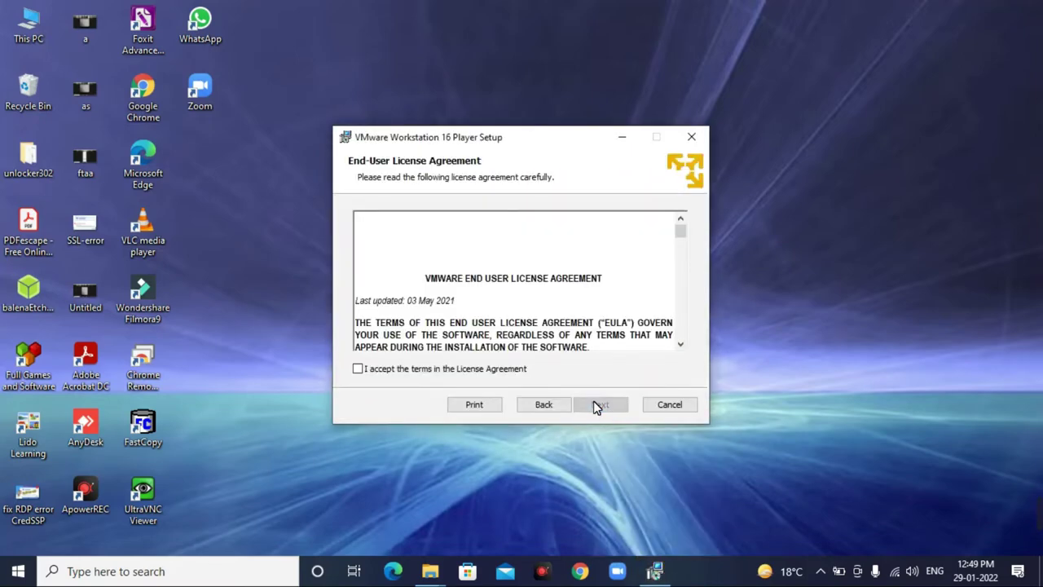
left_click(492, 369)
left_click(601, 407)
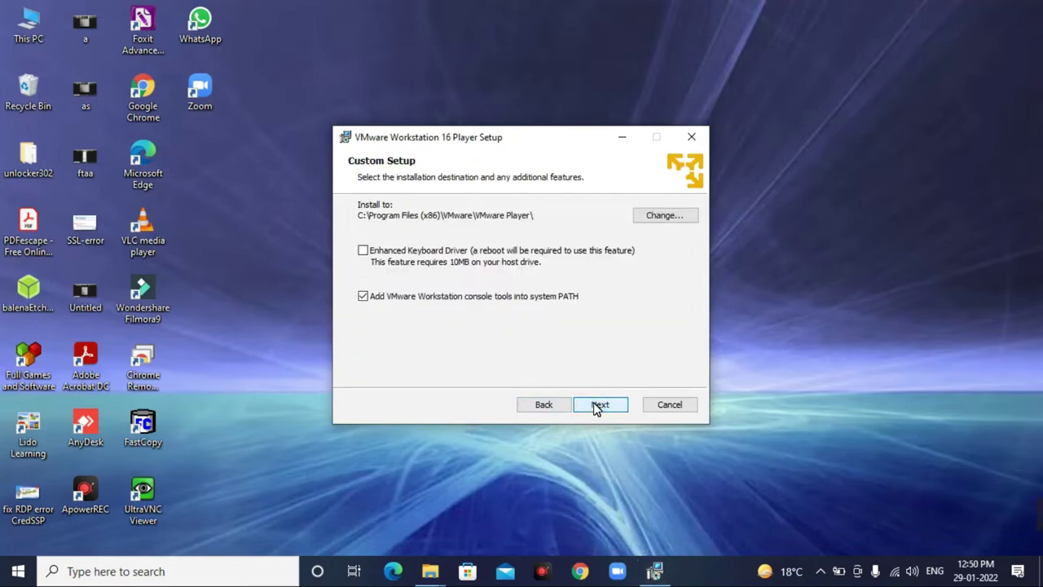
Install VMware Workstation 16 Player with the default folder, console tools in the system PATH, and Desktop and Start Menu shortcuts, without entering a license.
left_click(595, 408)
left_click(595, 407)
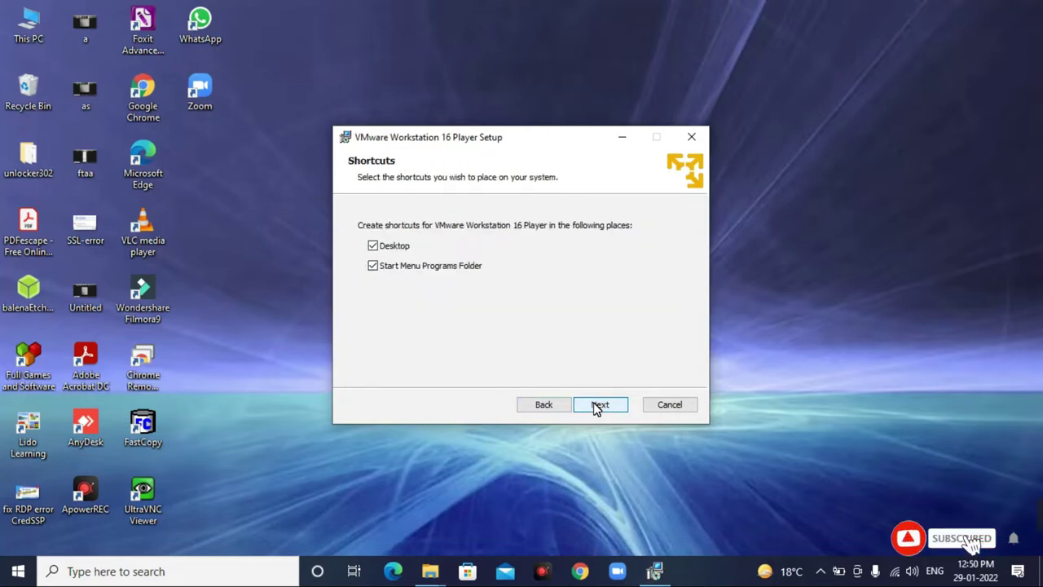
left_click(596, 407)
left_click(596, 408)
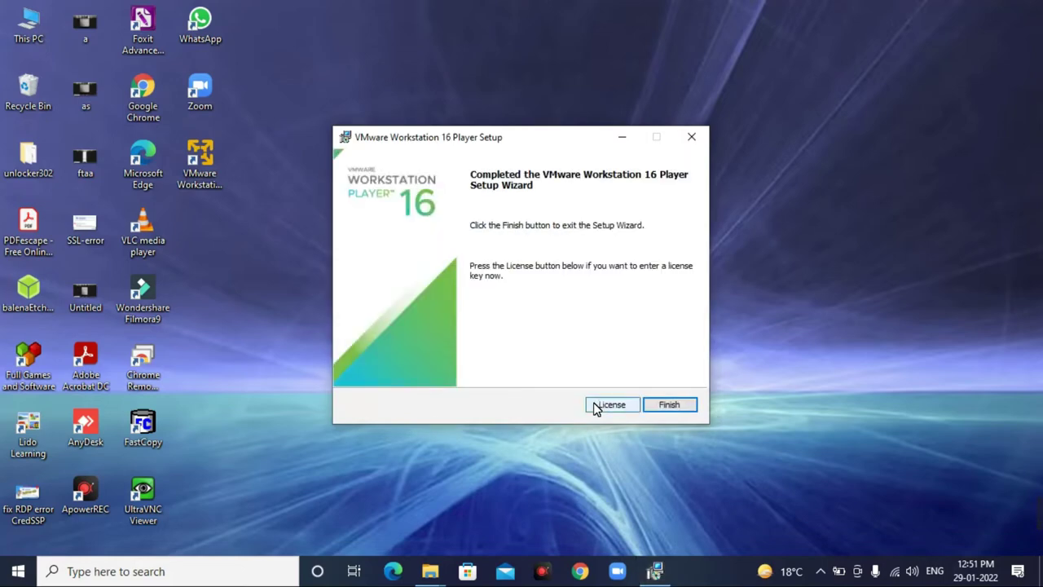
left_click(686, 409)
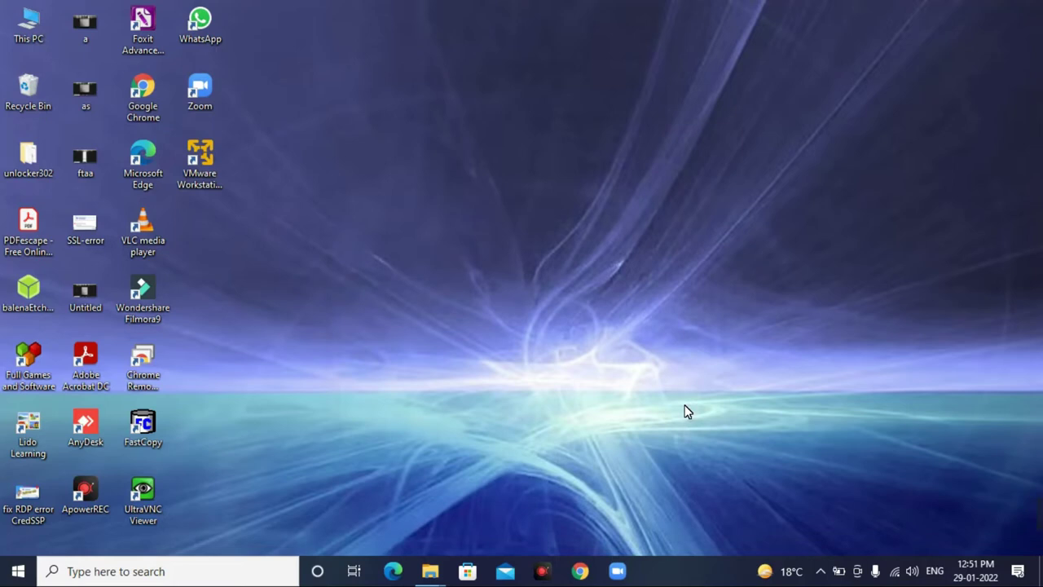
Check which guest operating systems VMware Workstation 16 Player offers for a new blank-disk virtual machine, cancel the wizard and close the program.
left_click(202, 168)
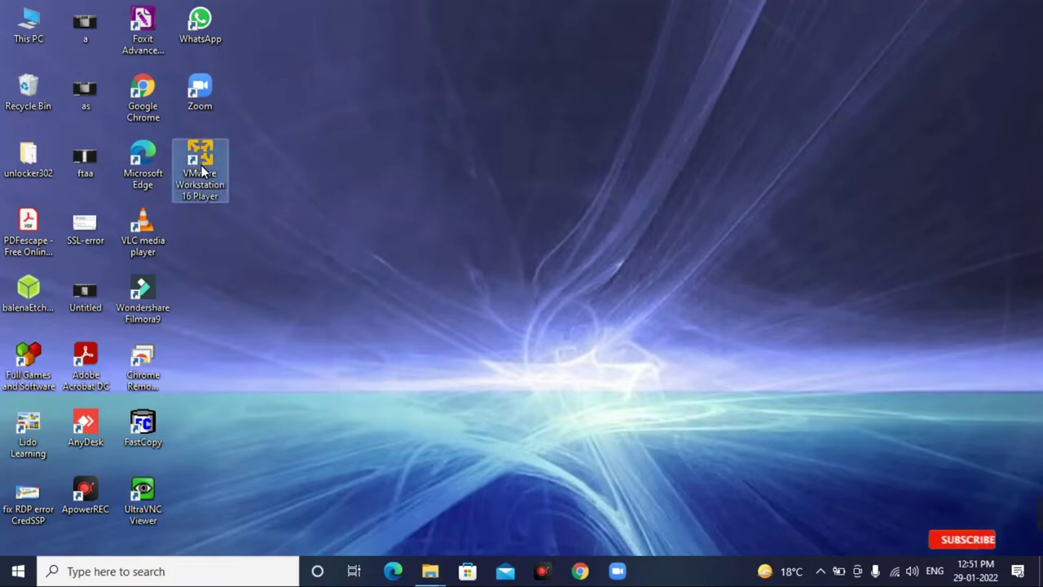
double_click(202, 168)
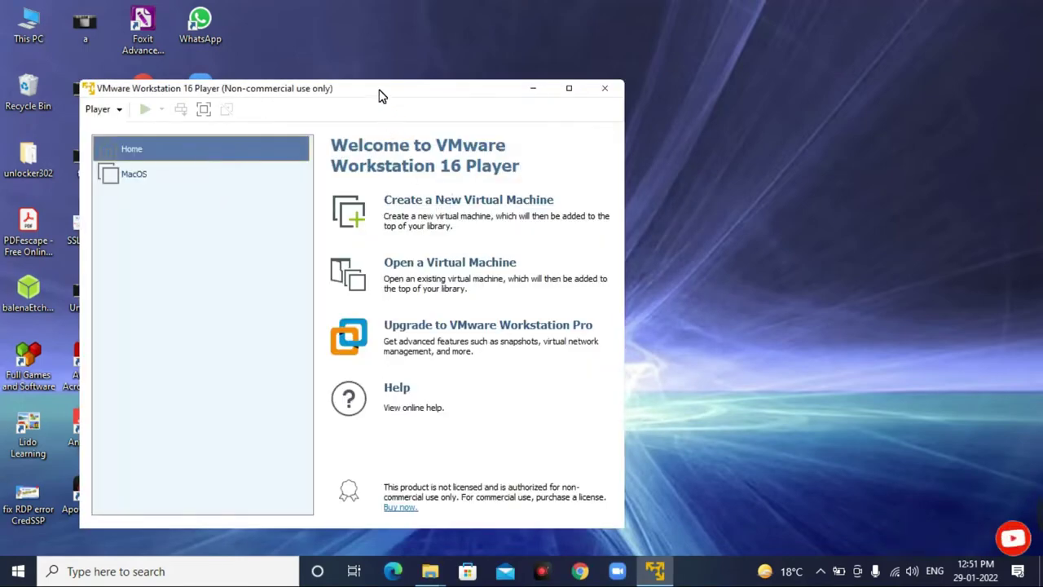
left_click_drag(381, 95, 537, 70)
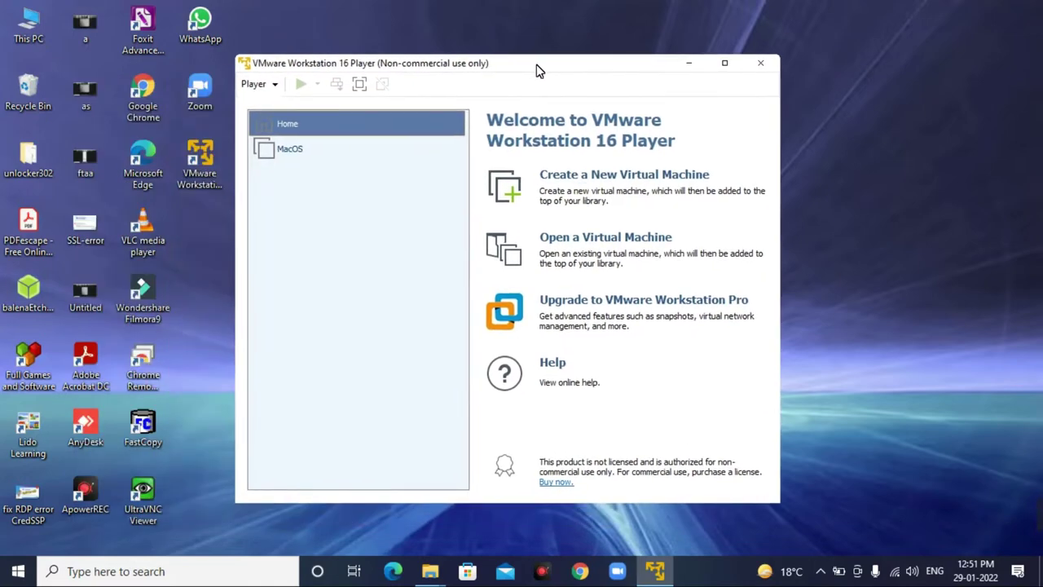
left_click(588, 173)
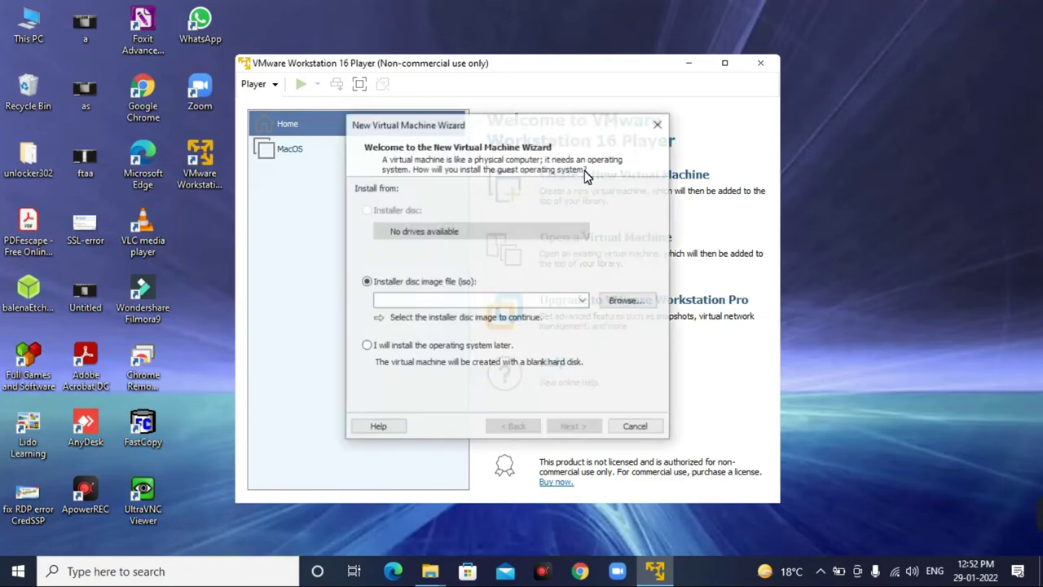
left_click(410, 346)
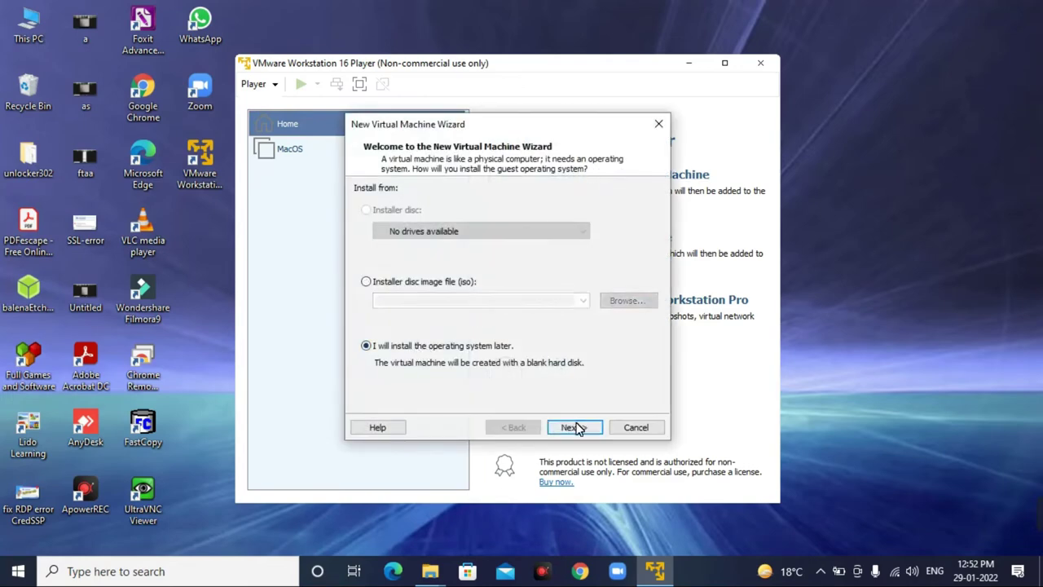
left_click(570, 426)
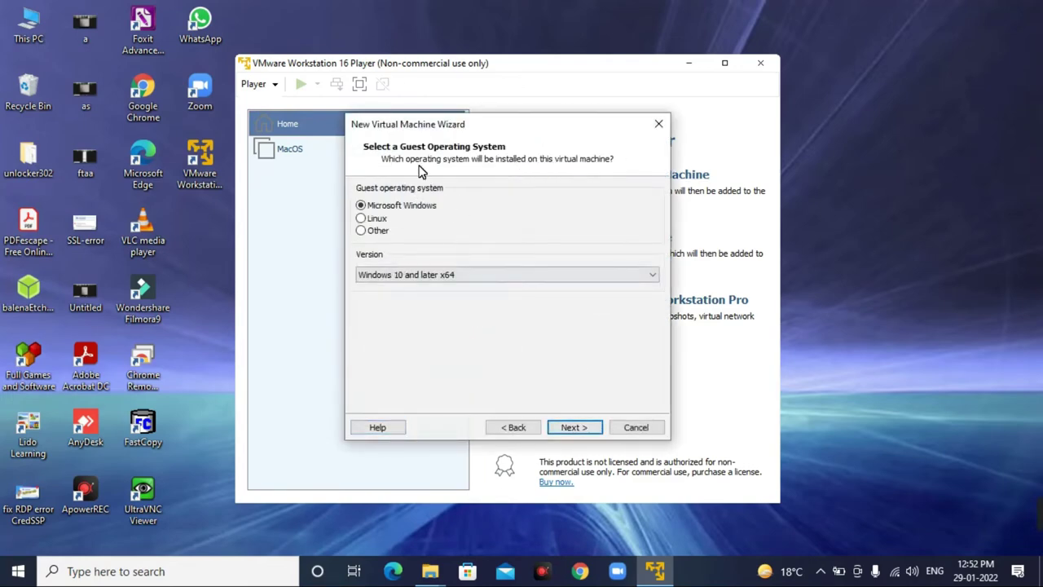
left_click(636, 427)
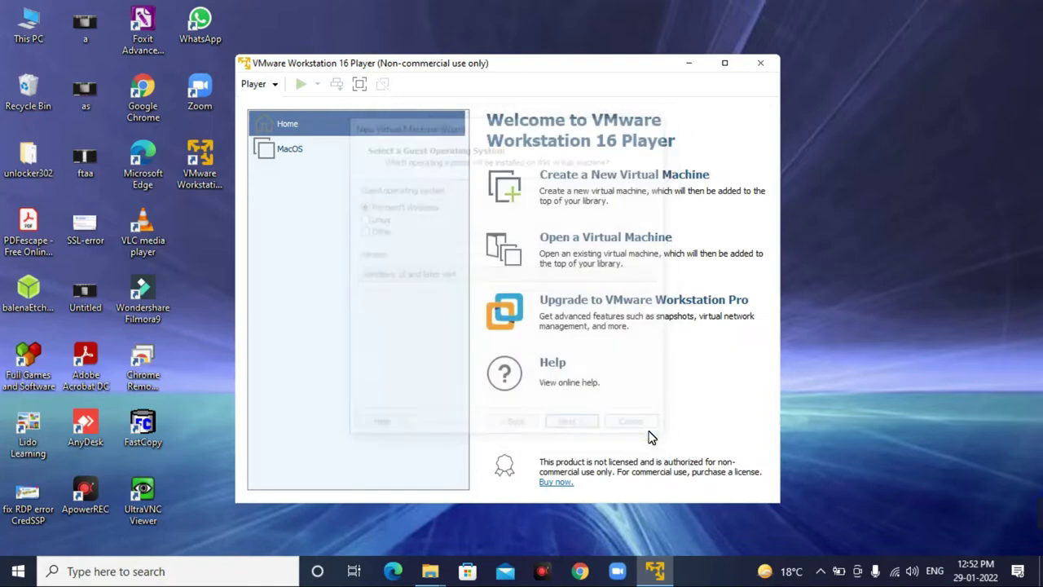
left_click(769, 67)
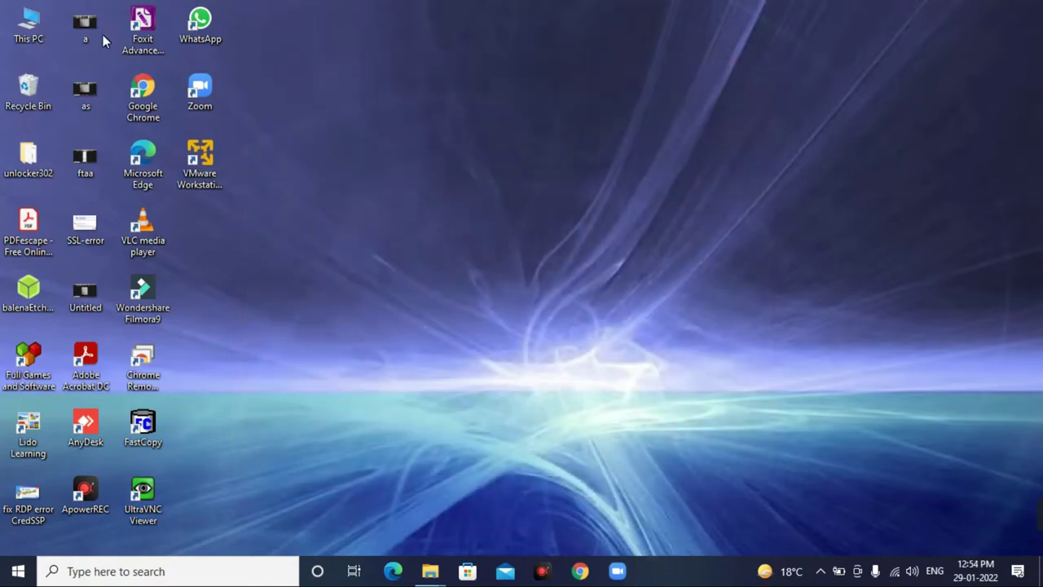
In File Explorer, open the unlocker-master archive inside the MacOS Setup folder on New Volume (D:).
double_click(29, 23)
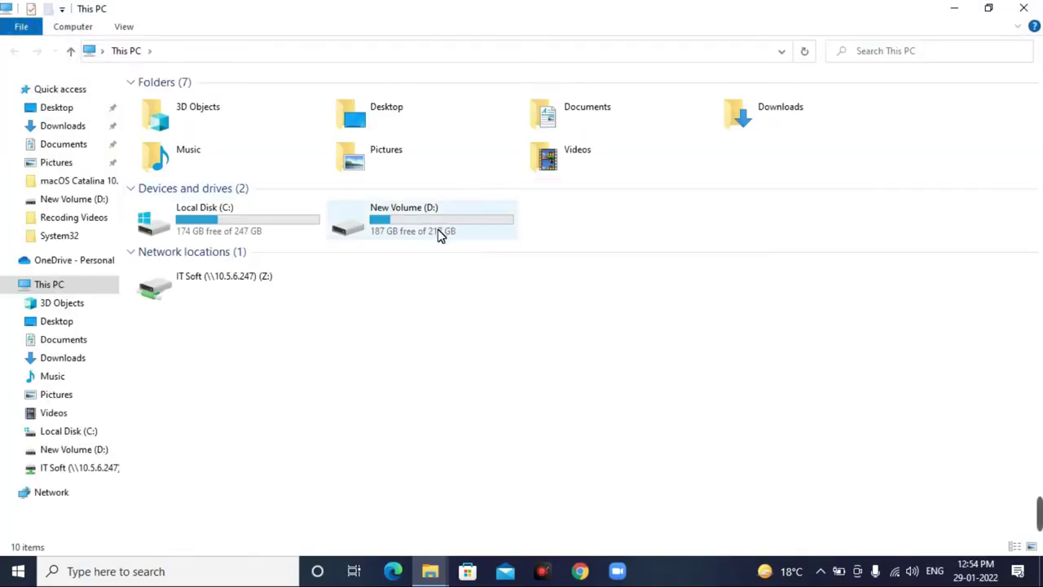
double_click(438, 231)
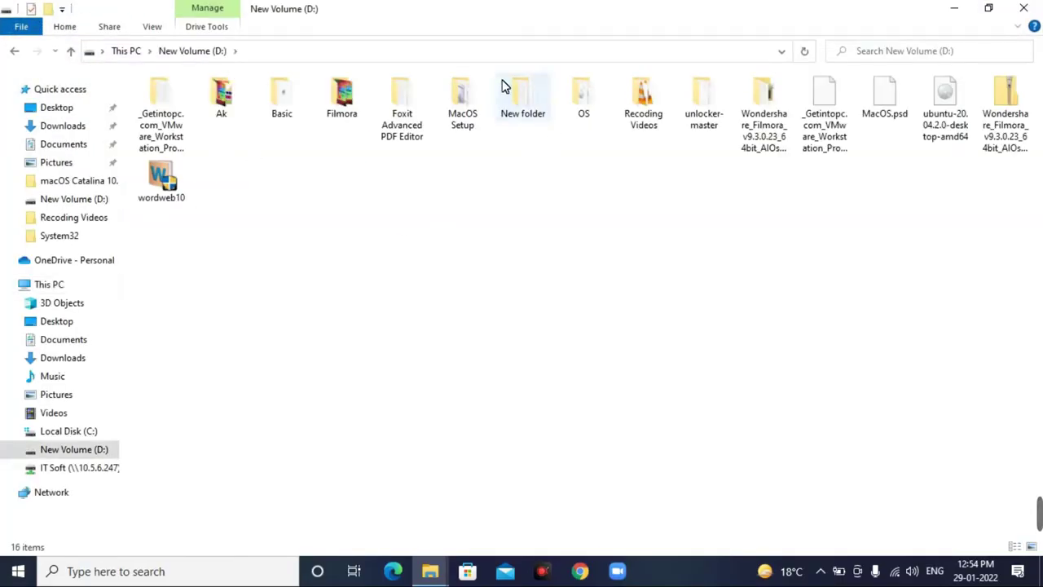
double_click(462, 100)
double_click(195, 135)
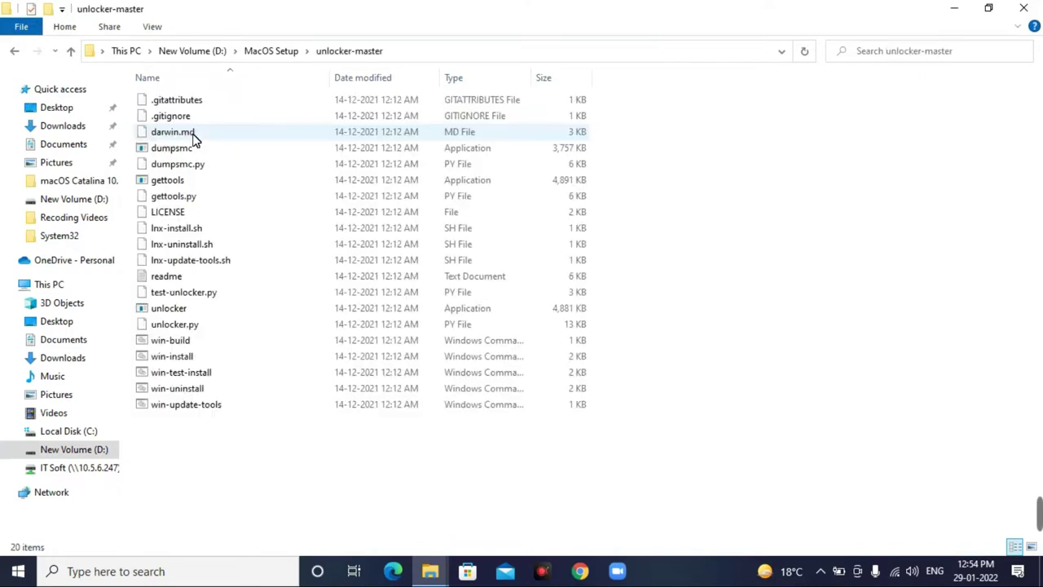
Run the win-install command script as administrator and close the unlocker-master folder window.
left_click(189, 358)
right_click(198, 365)
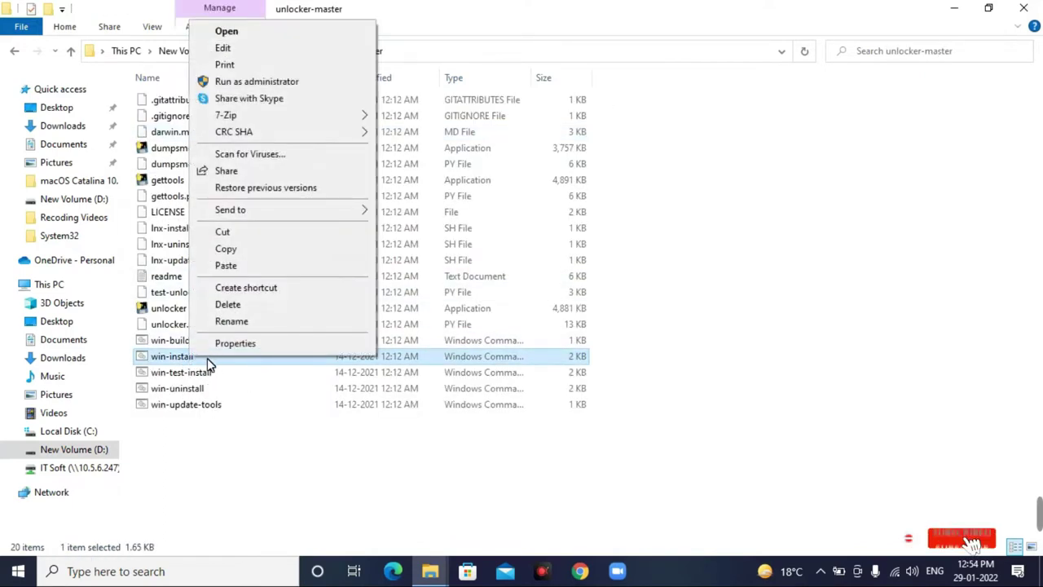
left_click(268, 85)
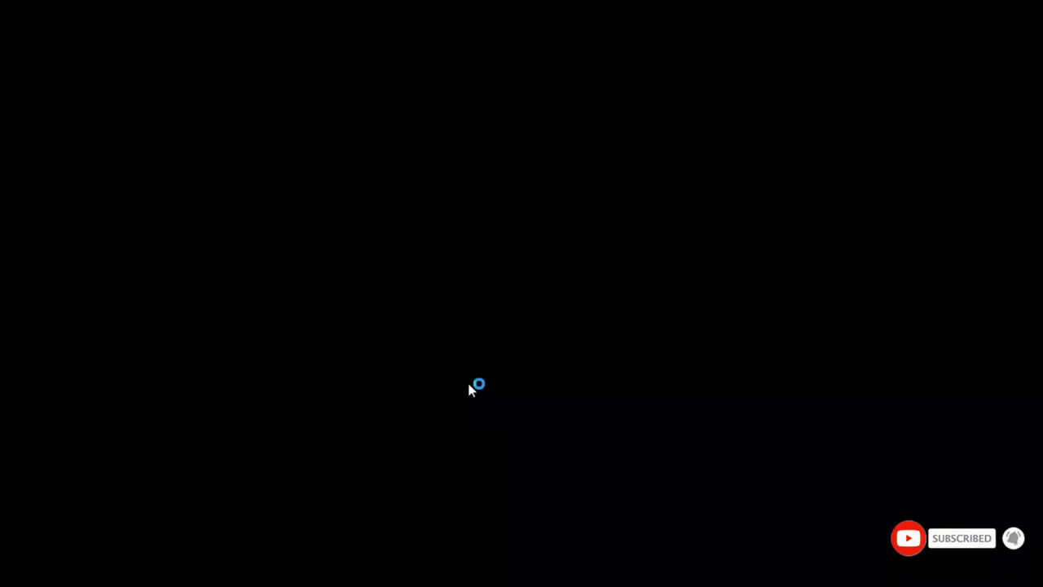
left_click(469, 388)
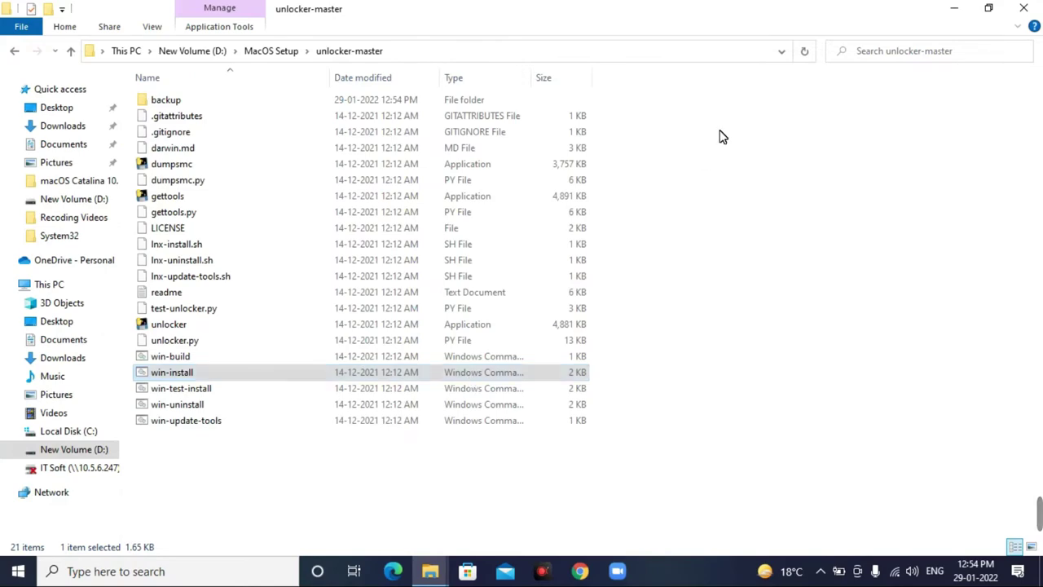
left_click(1025, 10)
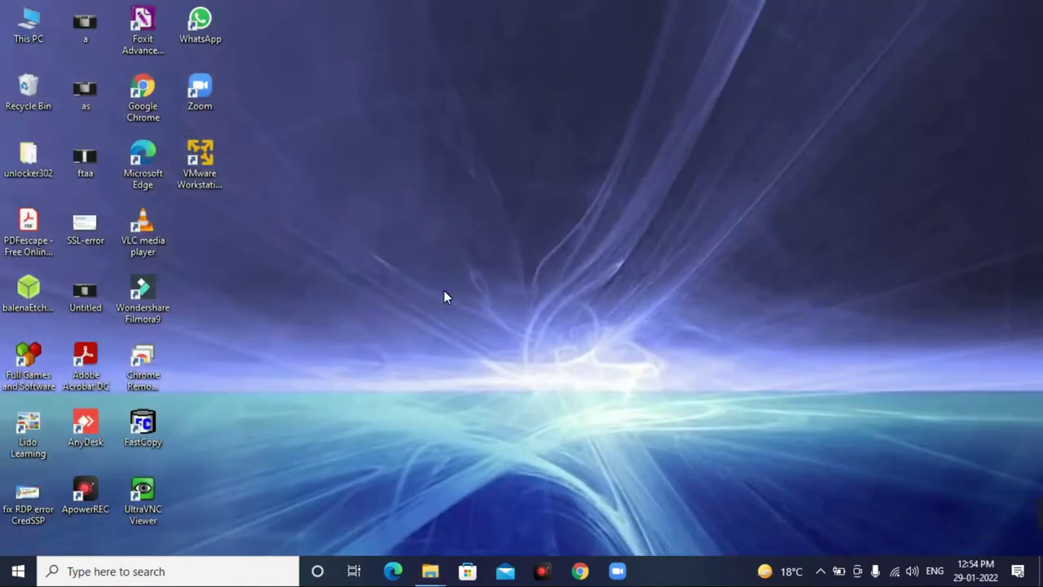
Launch VMware Workstation 16 Player from the desktop and reposition its window.
left_click(191, 163)
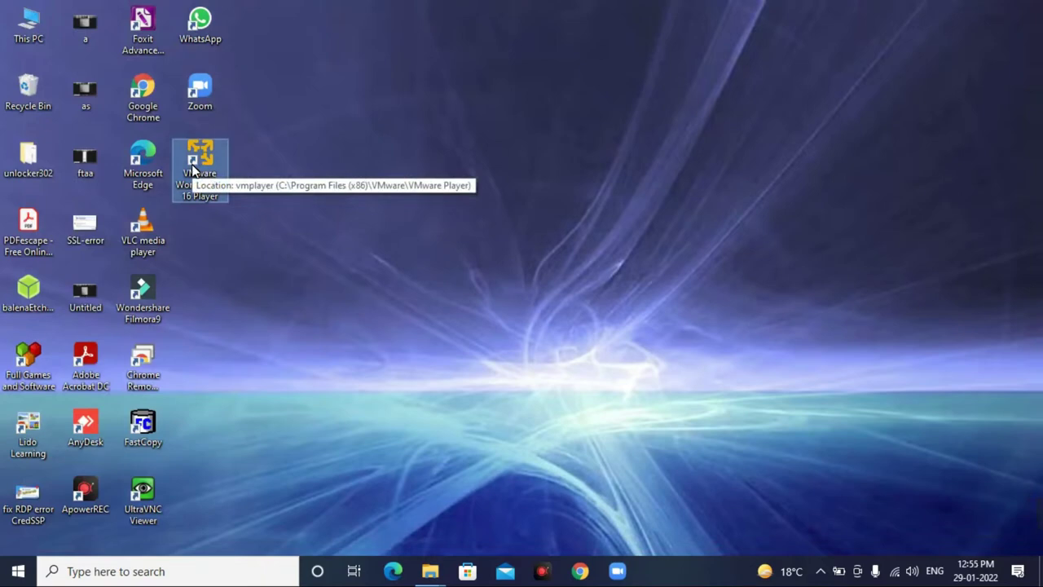
double_click(193, 167)
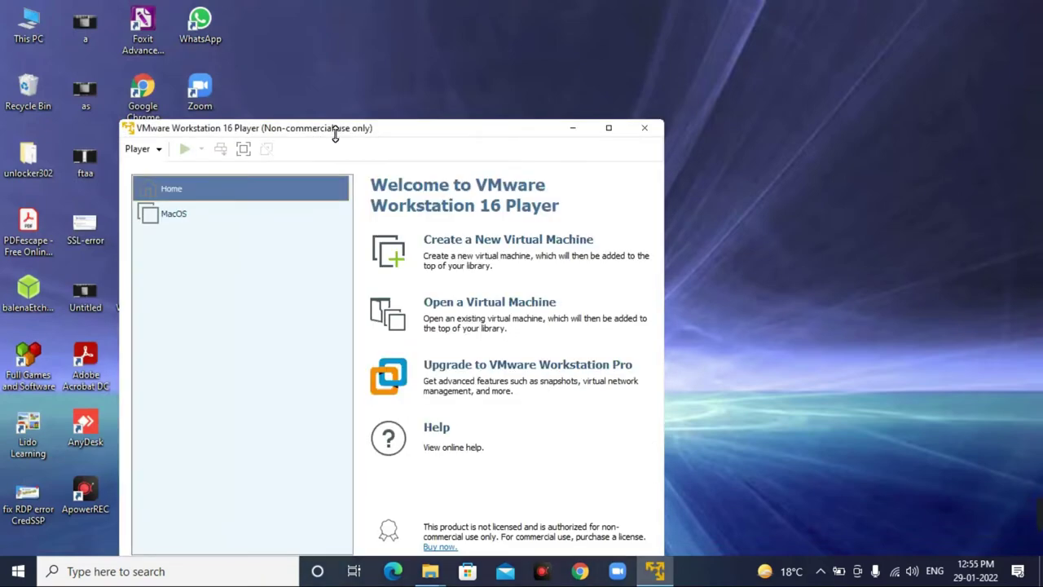
left_click_drag(440, 116, 549, 62)
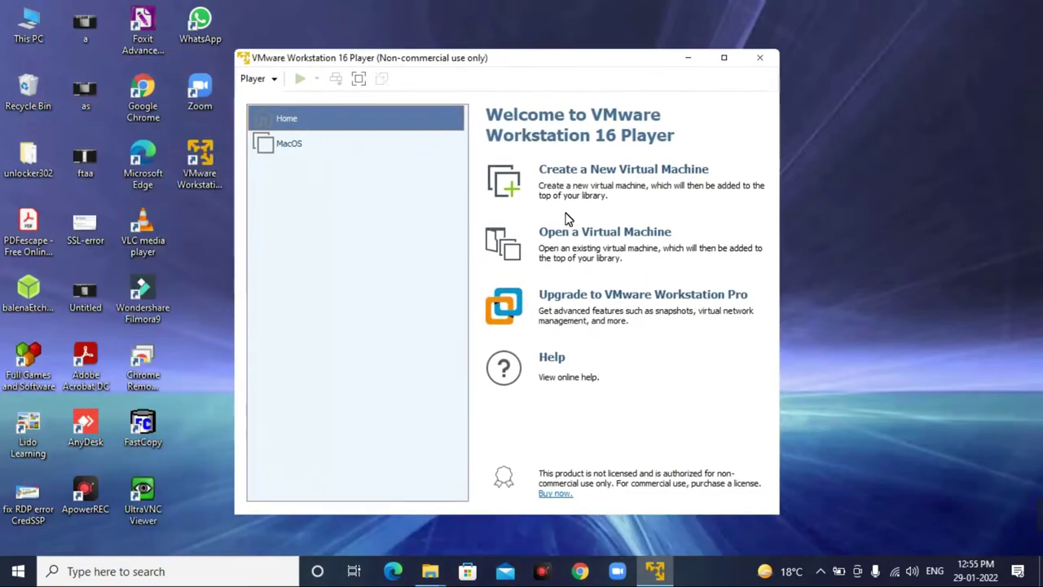
Start a new virtual machine with a blank hard disk, using Apple Mac OS X, version macOS 10.15, as the guest operating system.
left_click(577, 175)
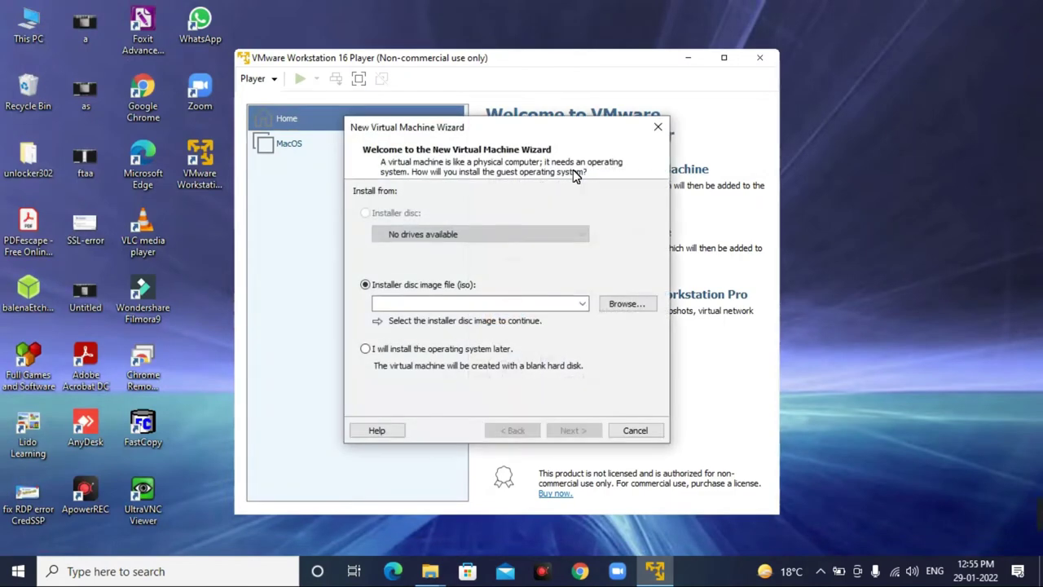
left_click(440, 350)
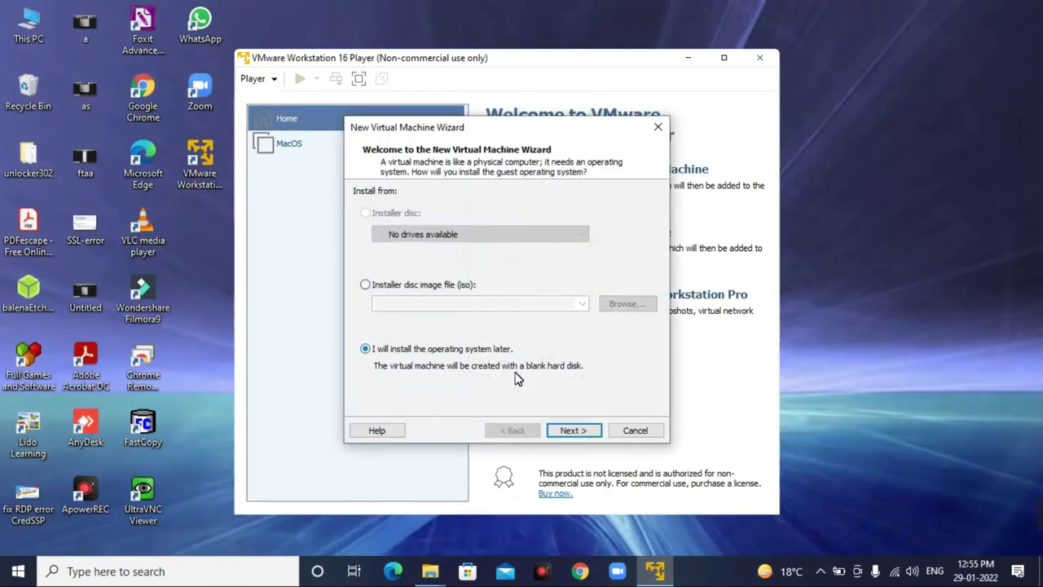
left_click(591, 431)
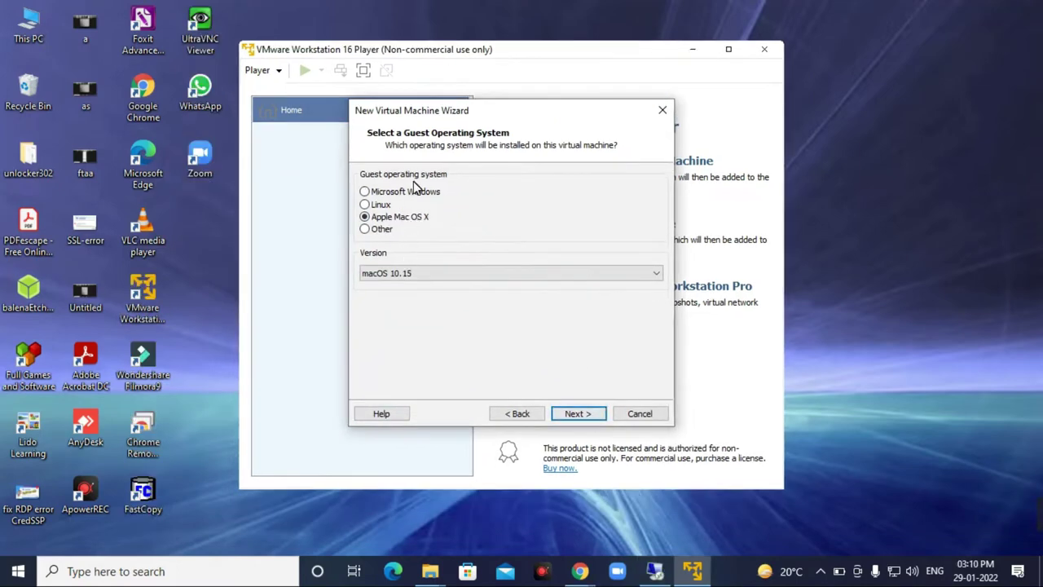
left_click(576, 413)
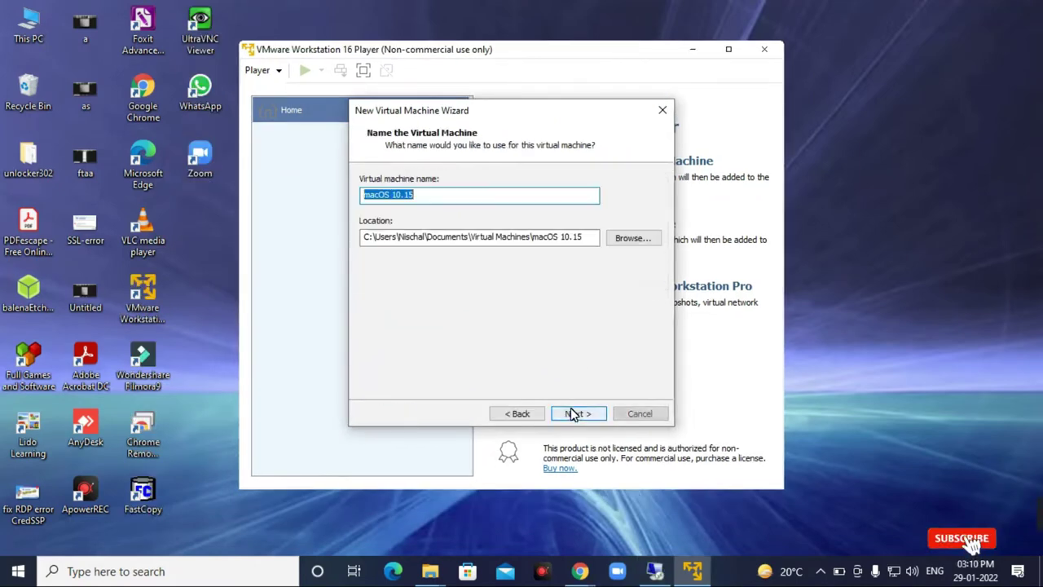
Set the virtual machine's location to the VM folder on New Volume (D:).
left_click(631, 239)
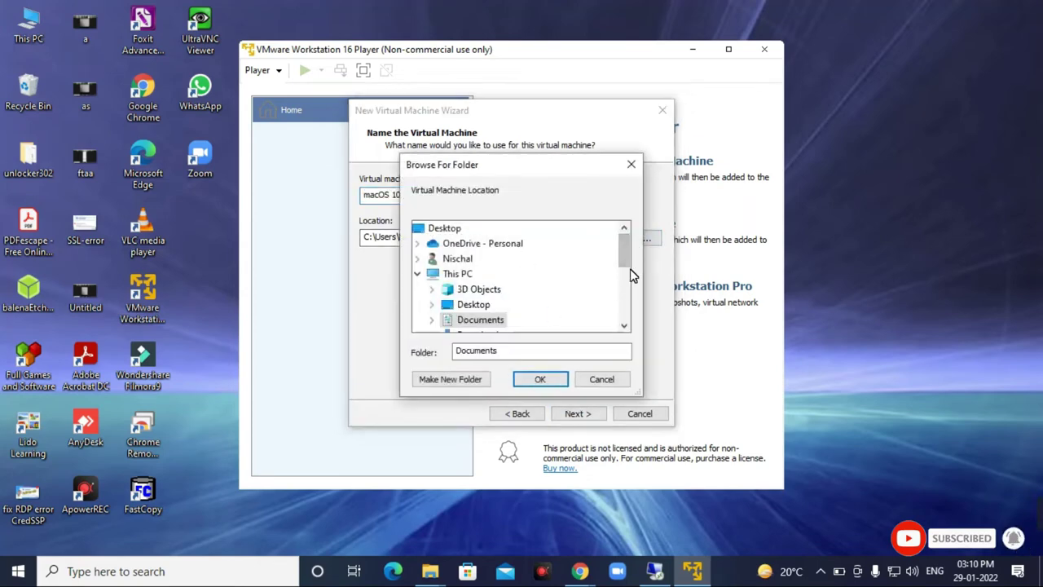
left_click_drag(624, 256, 624, 300)
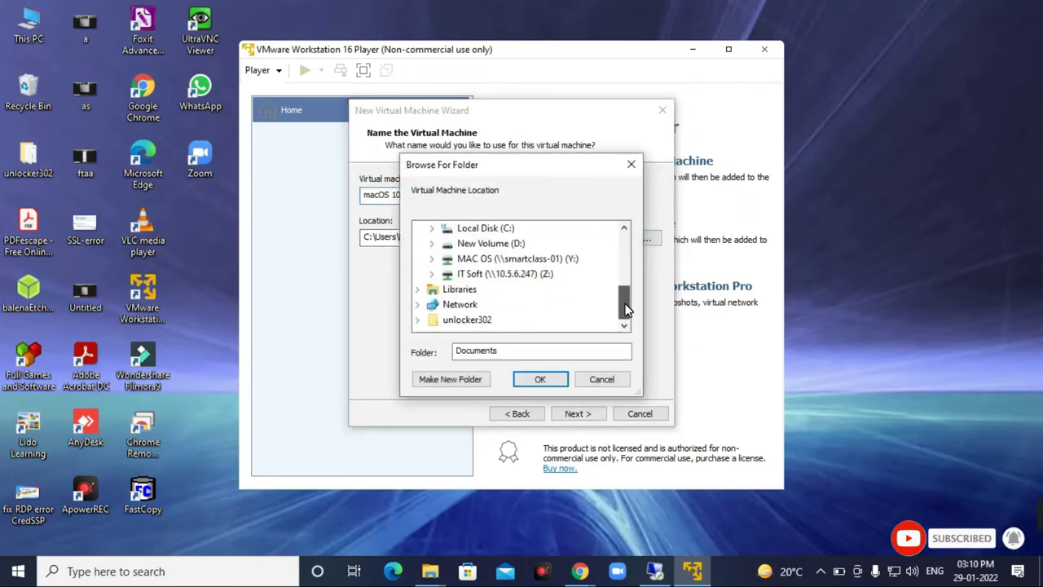
left_click(431, 243)
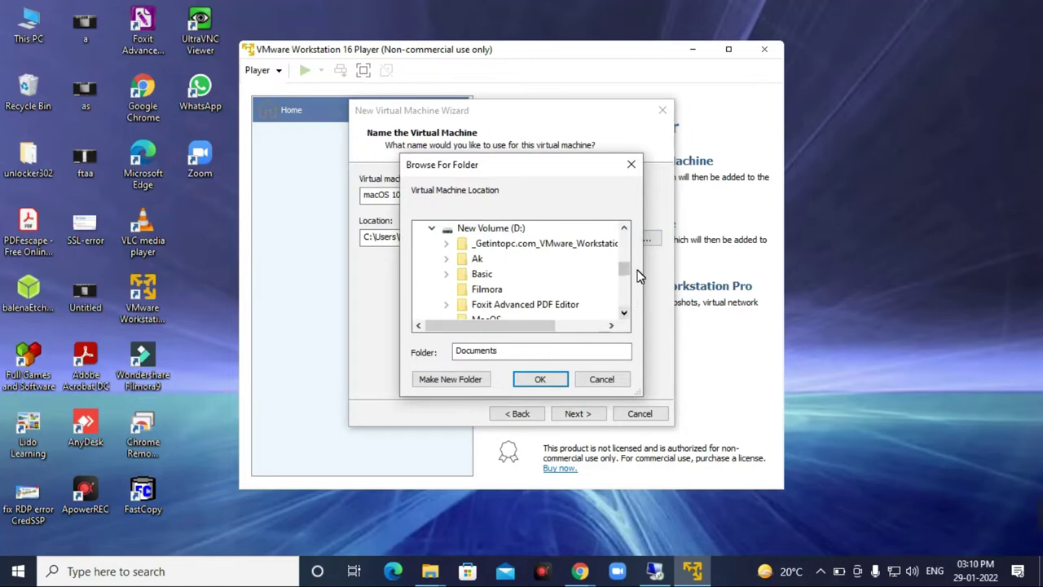
left_click_drag(624, 269, 624, 287)
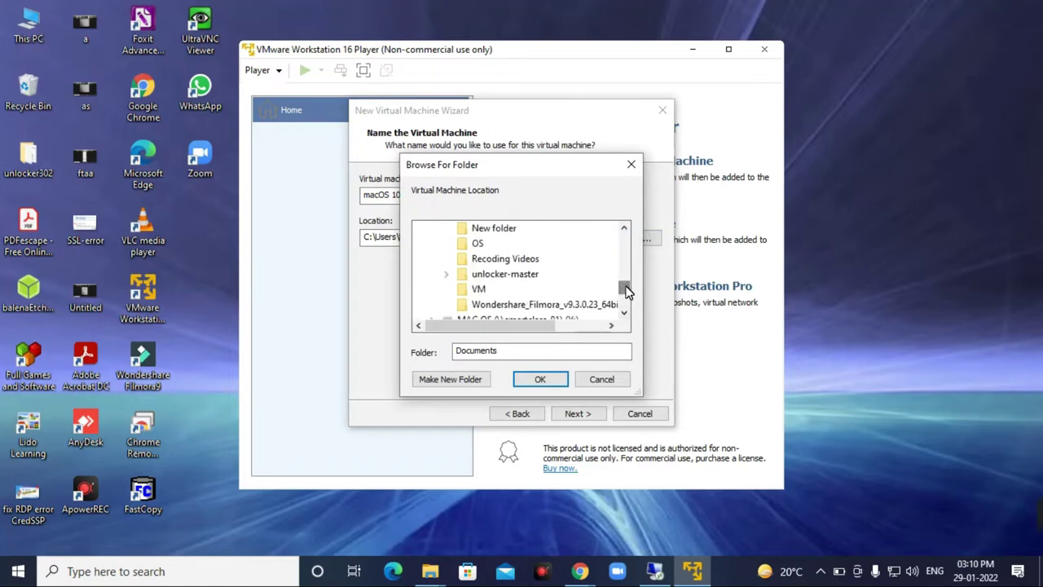
left_click(481, 289)
left_click(540, 379)
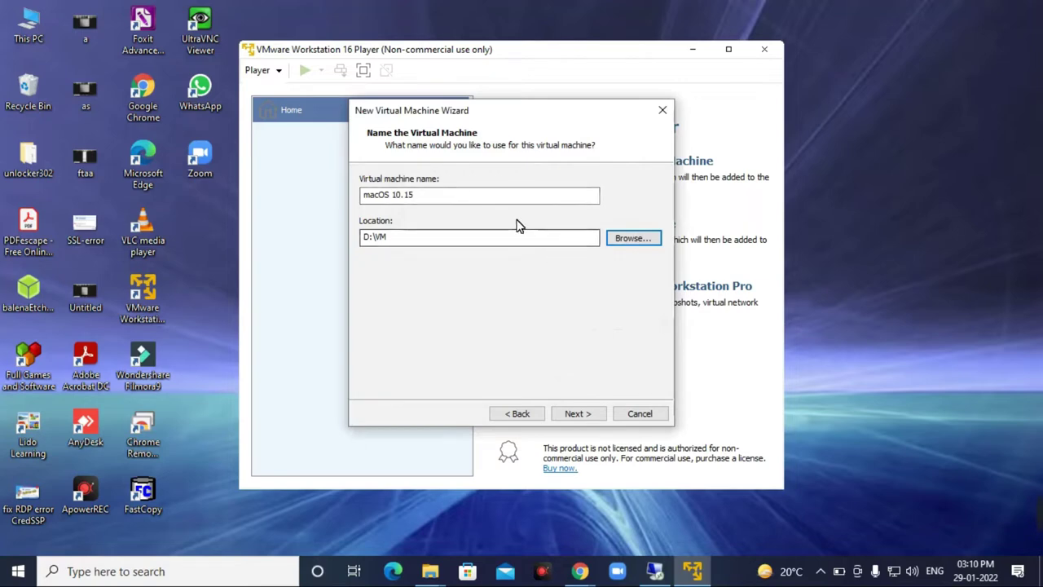
Name the virtual machine "macOS 10.15 Catalina" and continue to the disk capacity settings.
double_click(411, 195)
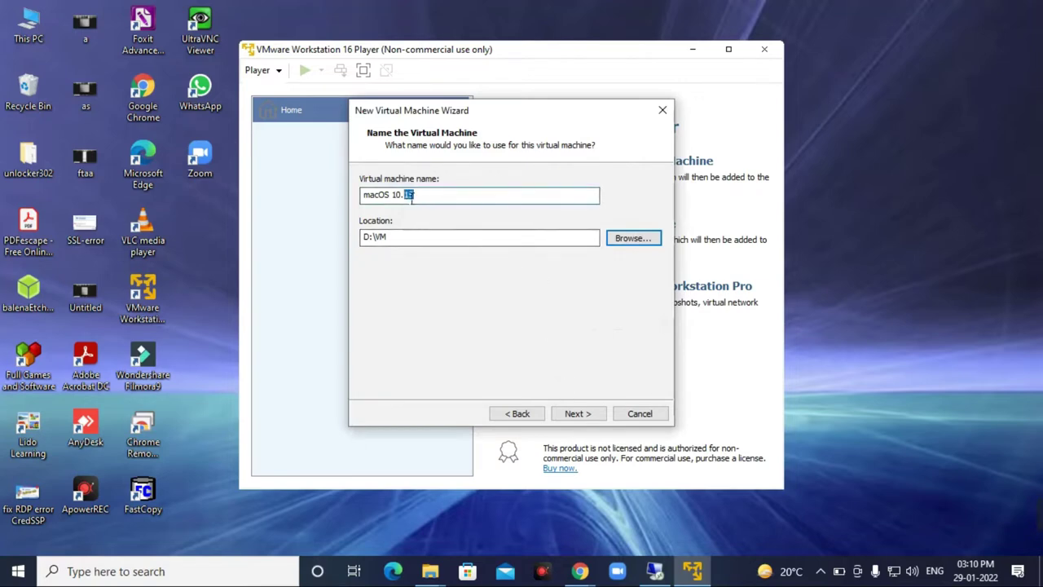
left_click(411, 195)
type("Cat")
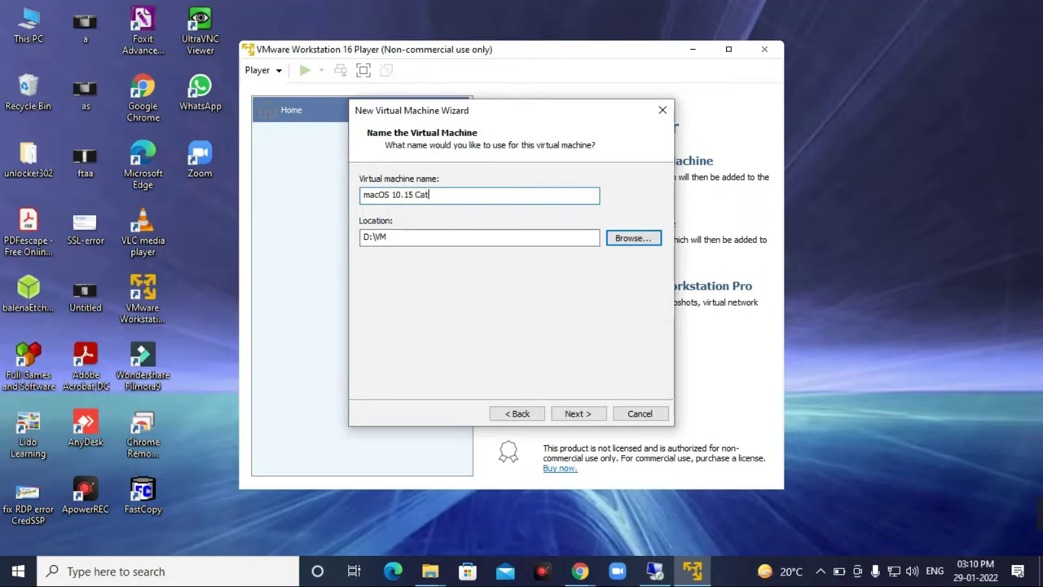
type("alina")
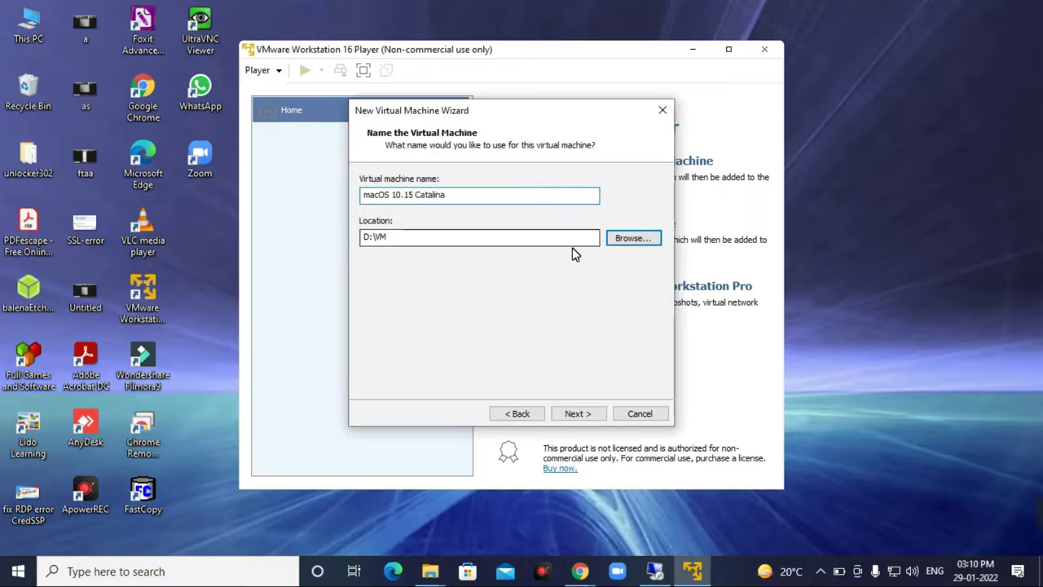
left_click(576, 414)
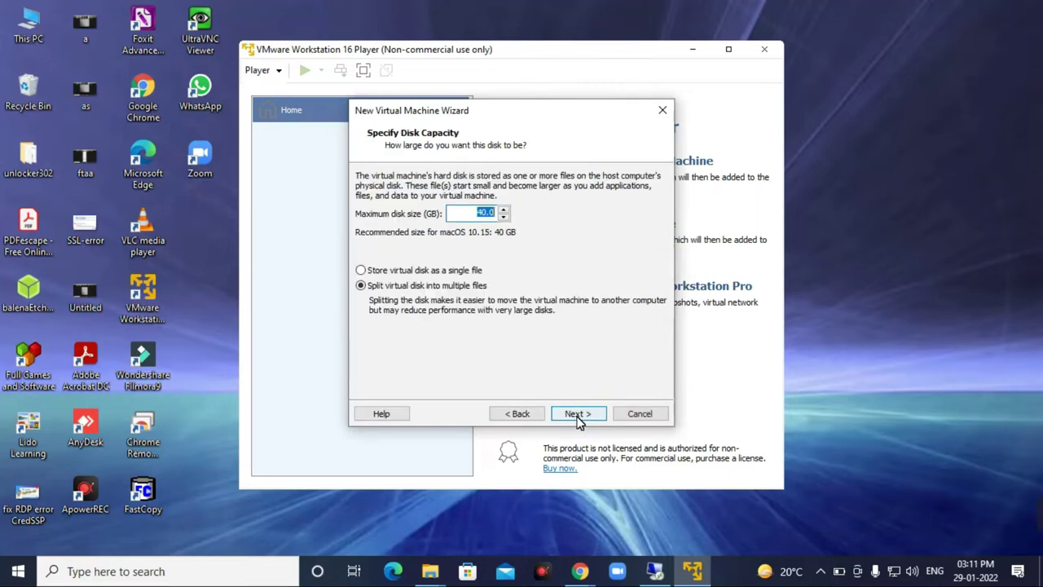
Set the maximum disk size to 120 GB and store the virtual disk as a single file.
left_click(483, 213)
type("12")
left_click(392, 273)
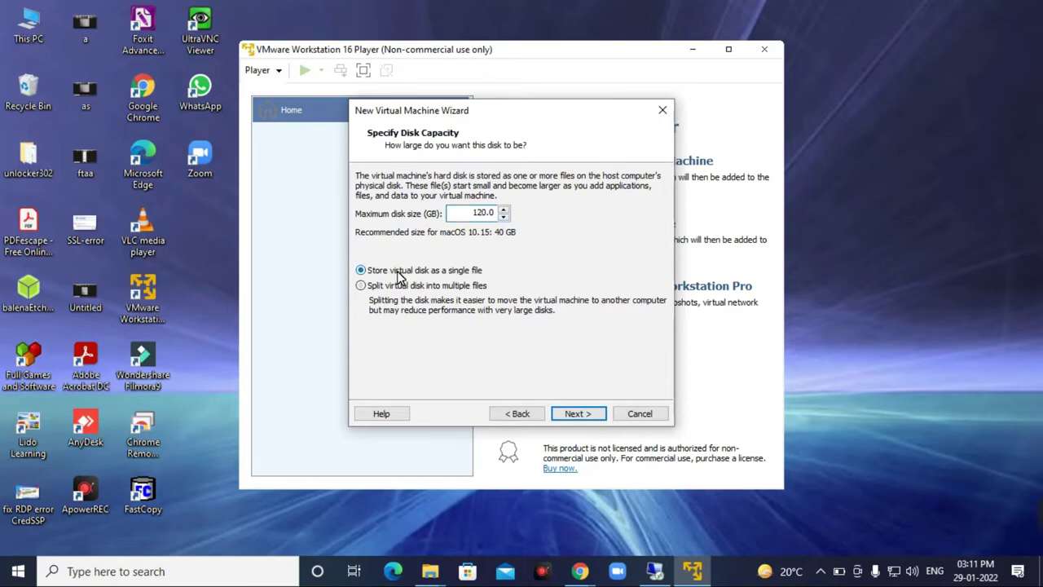
left_click(595, 415)
Customize the virtual machine's hardware so the CD/DVD (SATA) drive uses an ISO image file.
left_click(429, 328)
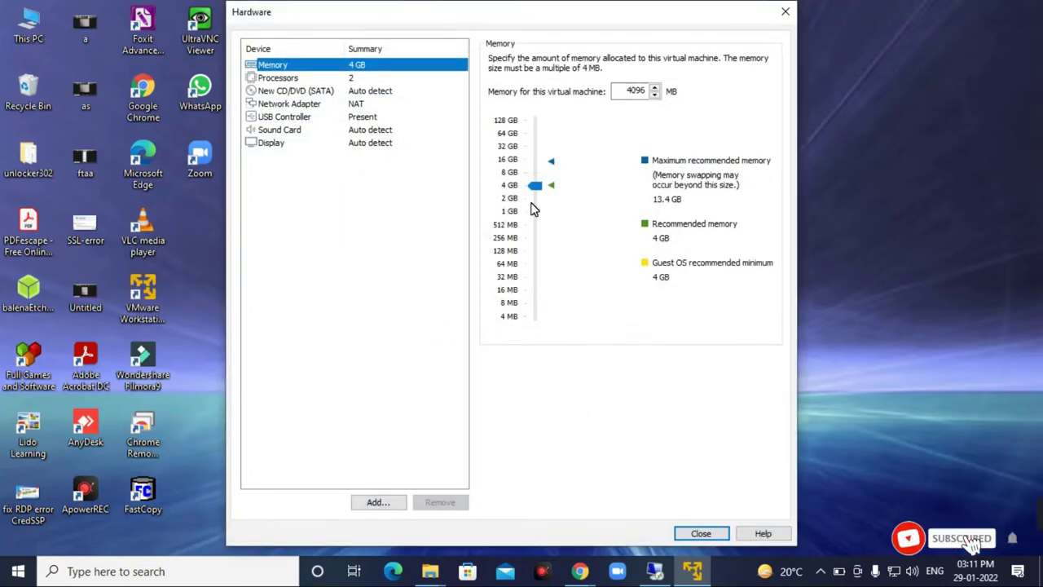
left_click(297, 78)
left_click(300, 92)
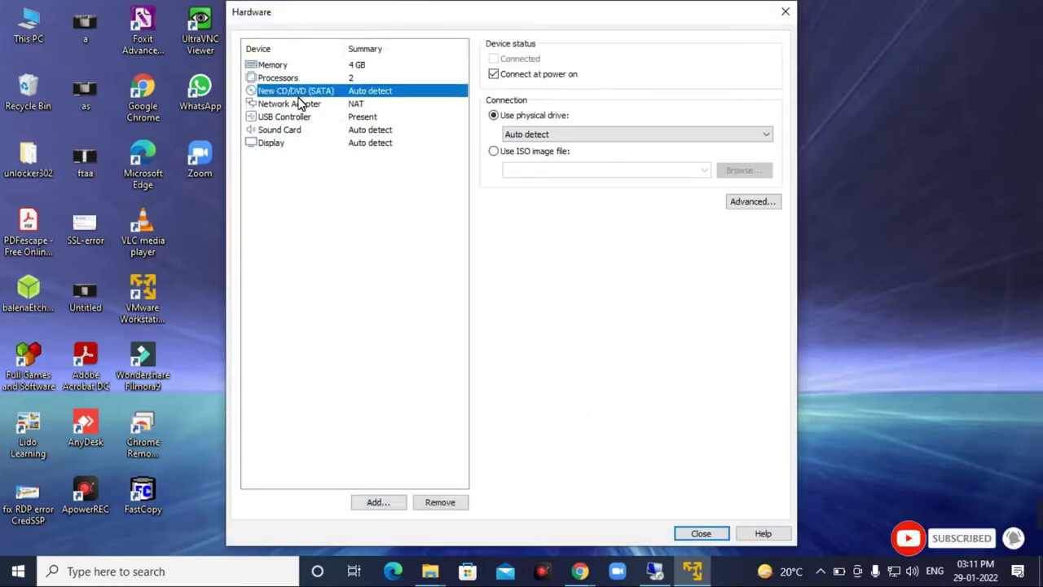
left_click(343, 65)
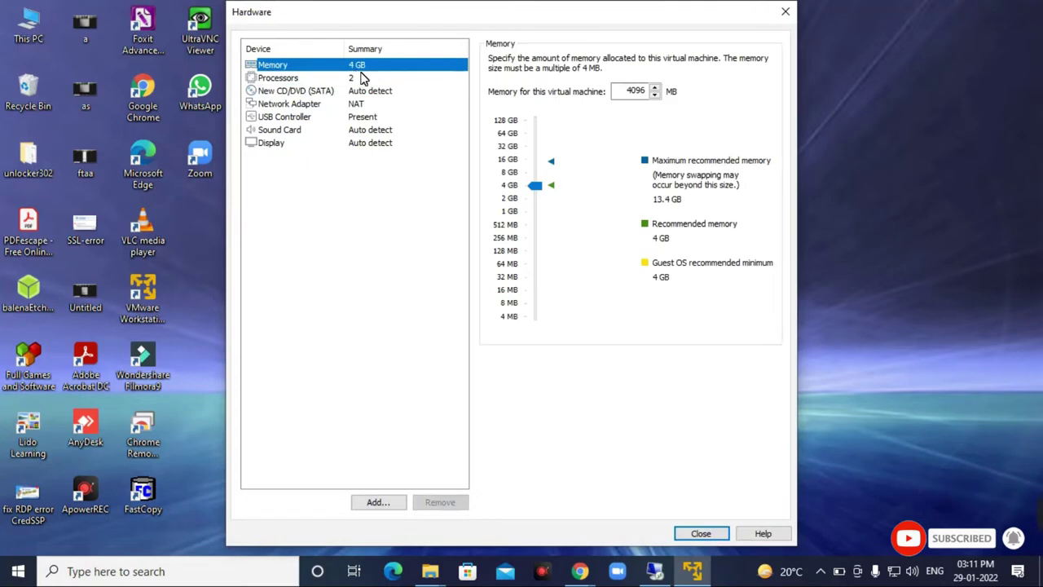
left_click(346, 91)
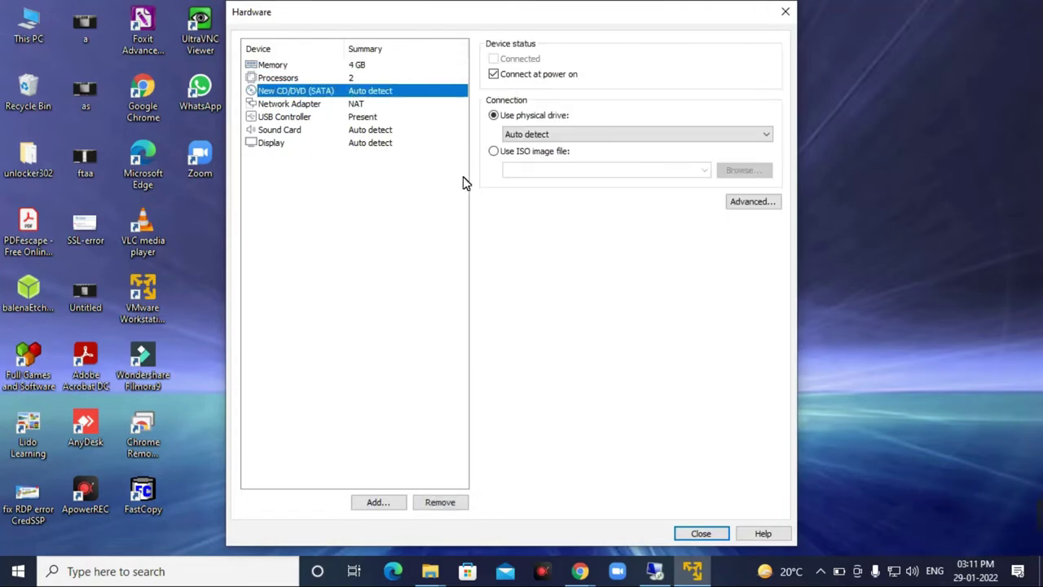
left_click(493, 152)
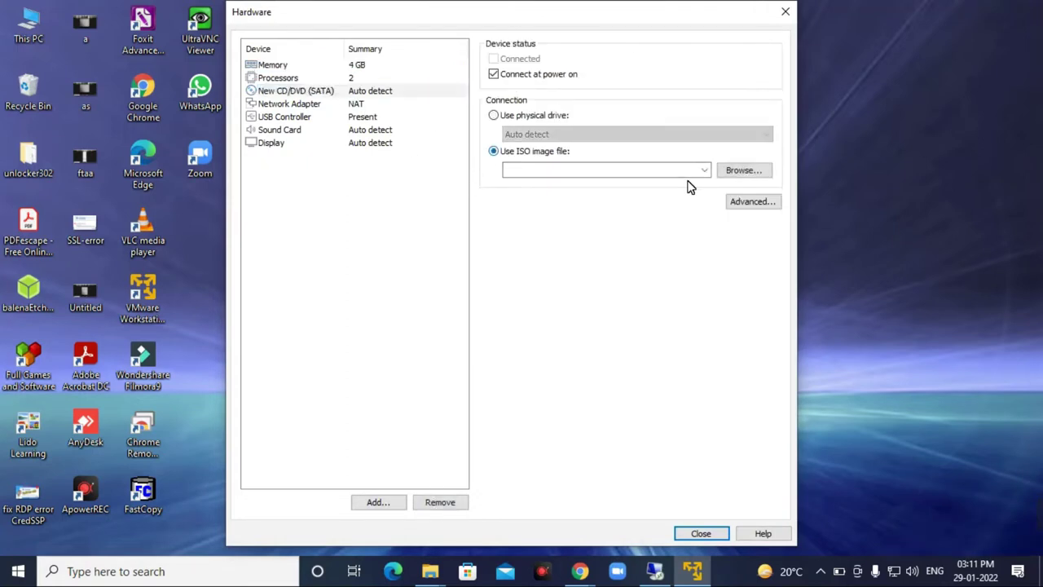
Choose macOS Catalina 10.15.6 from the MacOS folder on New Volume (D:) as the ISO image and close the hardware settings.
left_click(751, 176)
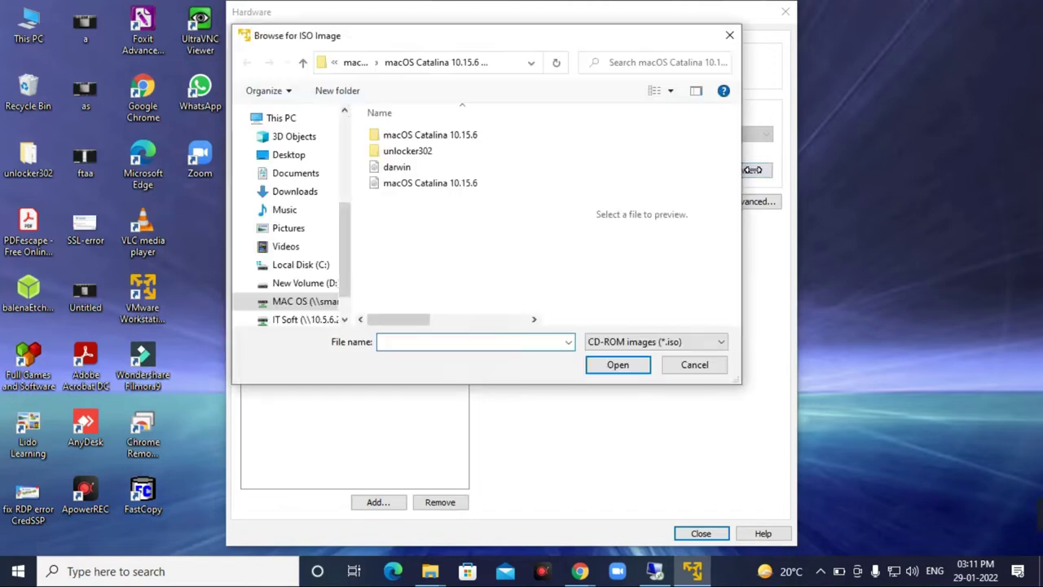
left_click(328, 286)
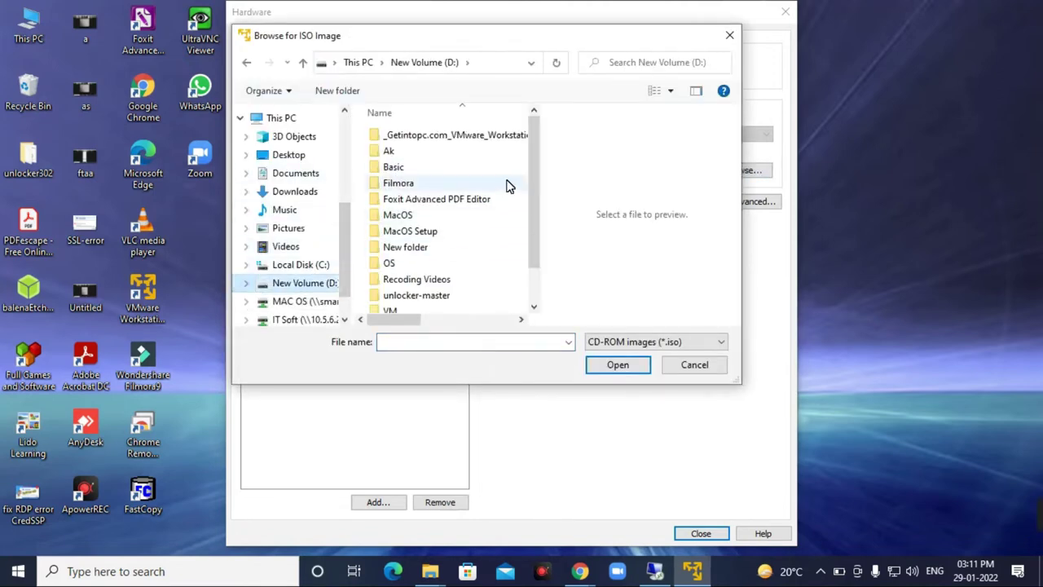
left_click(422, 220)
double_click(422, 220)
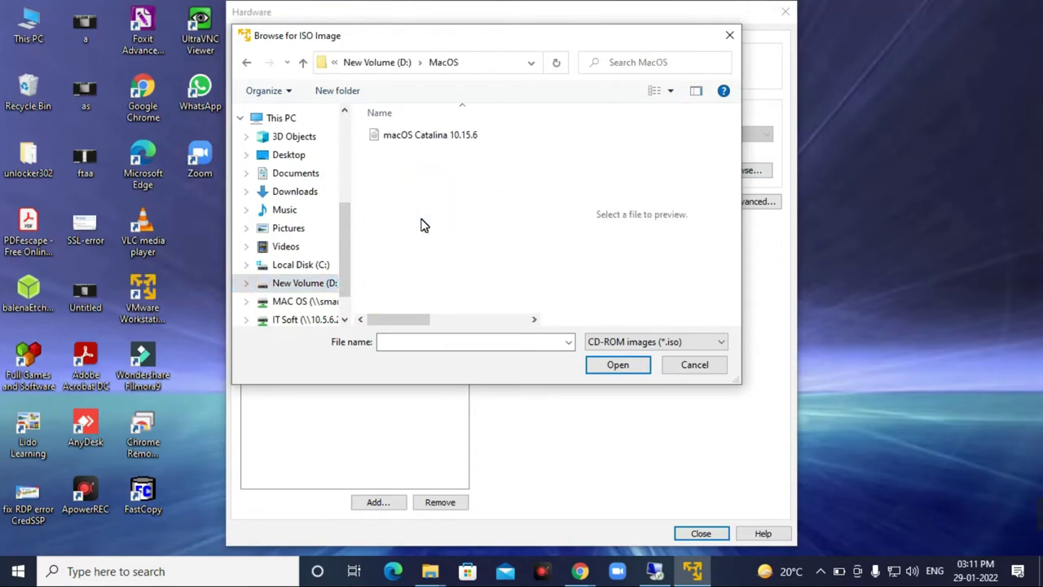
left_click(437, 137)
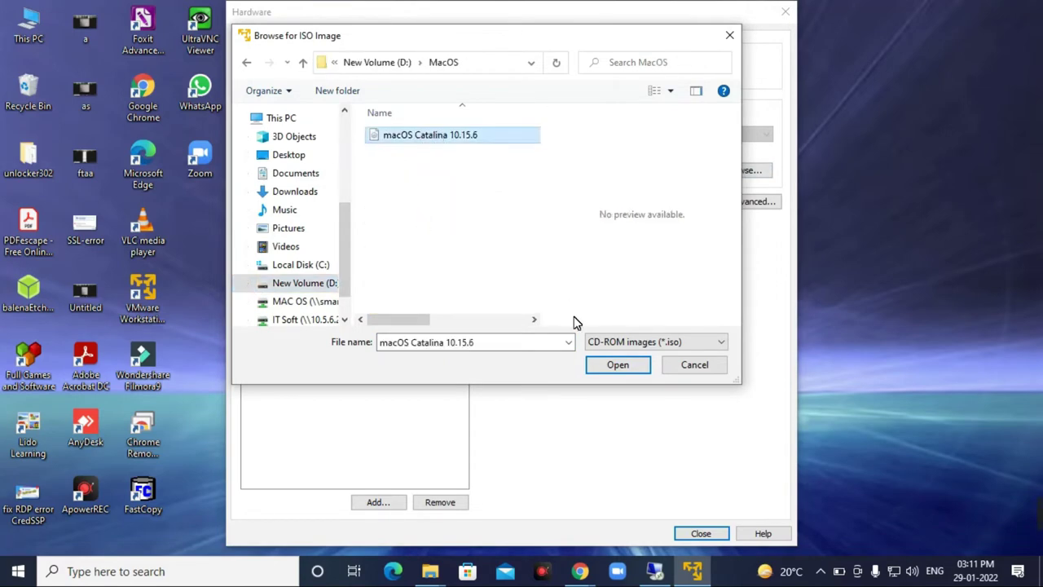
left_click(623, 366)
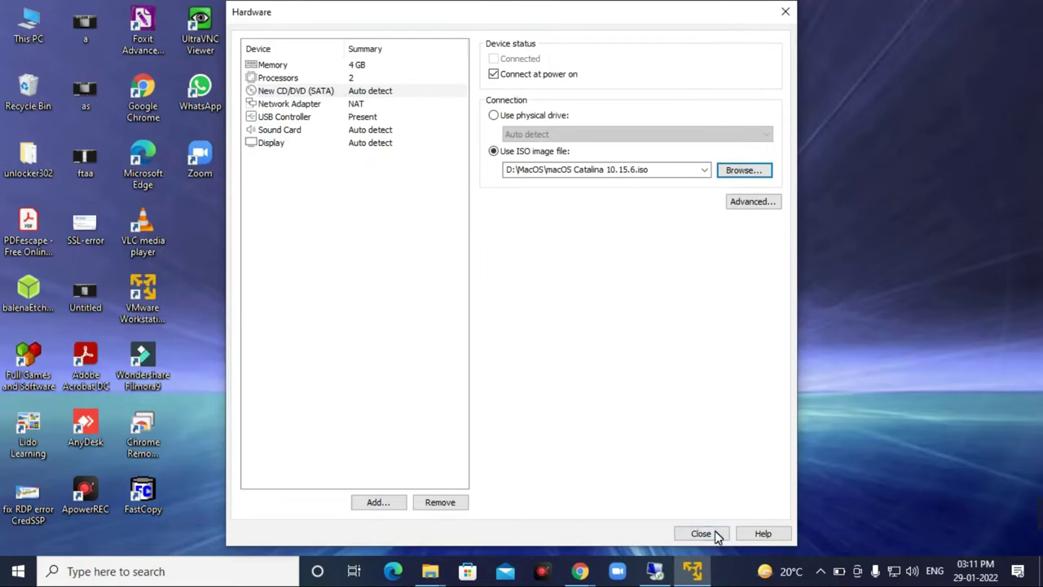
left_click(708, 534)
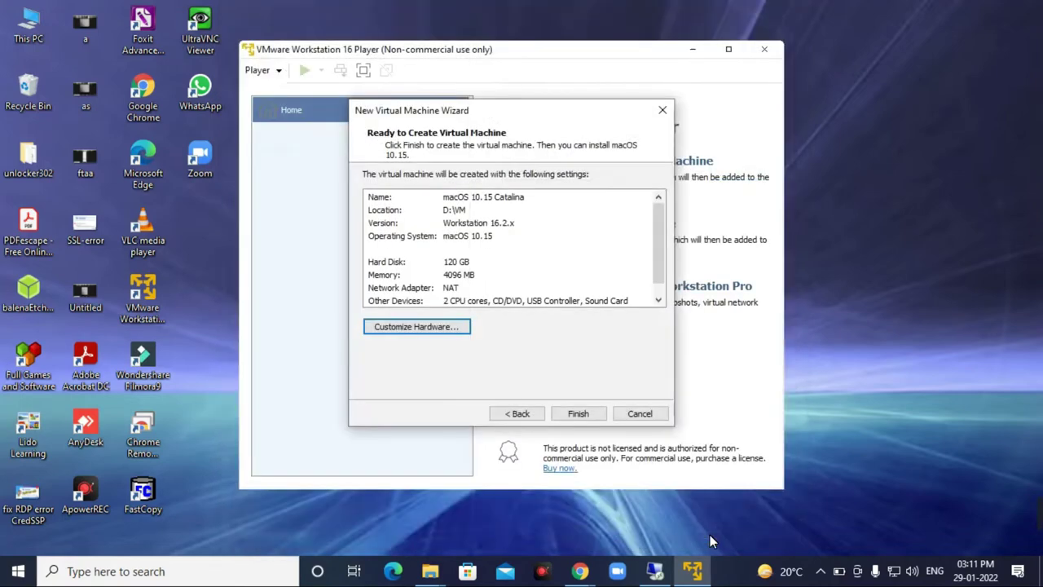
Finish creating the virtual machine, power on macOS 10.15 Catalina and reposition its window.
left_click(585, 413)
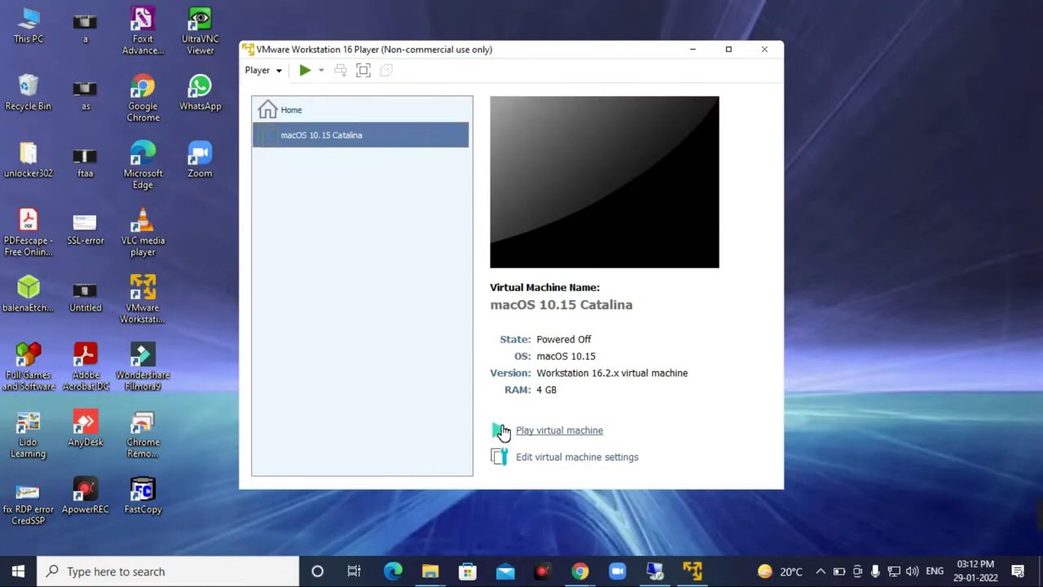
double_click(377, 144)
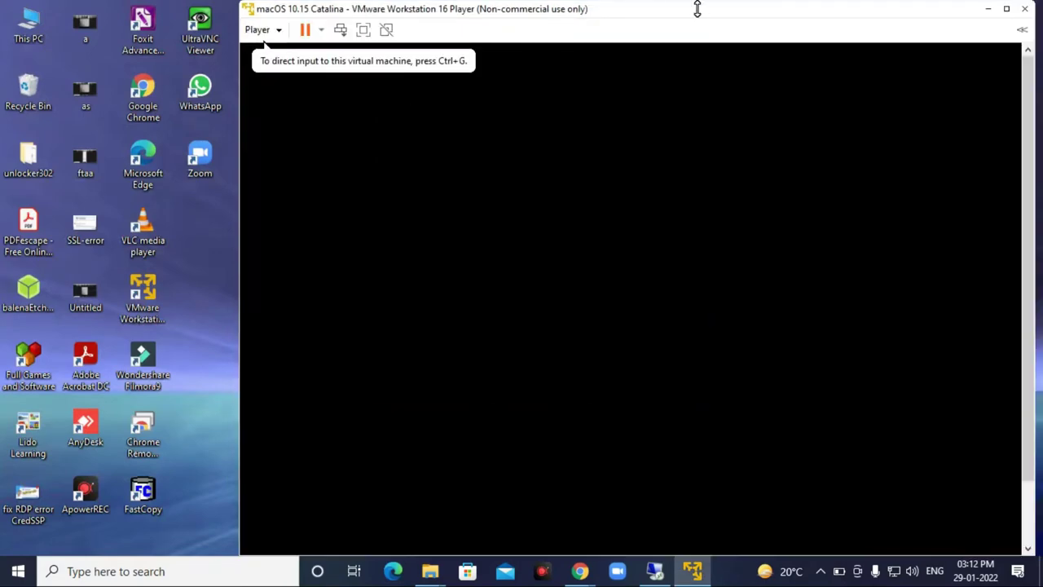
left_click_drag(696, 14, 579, 20)
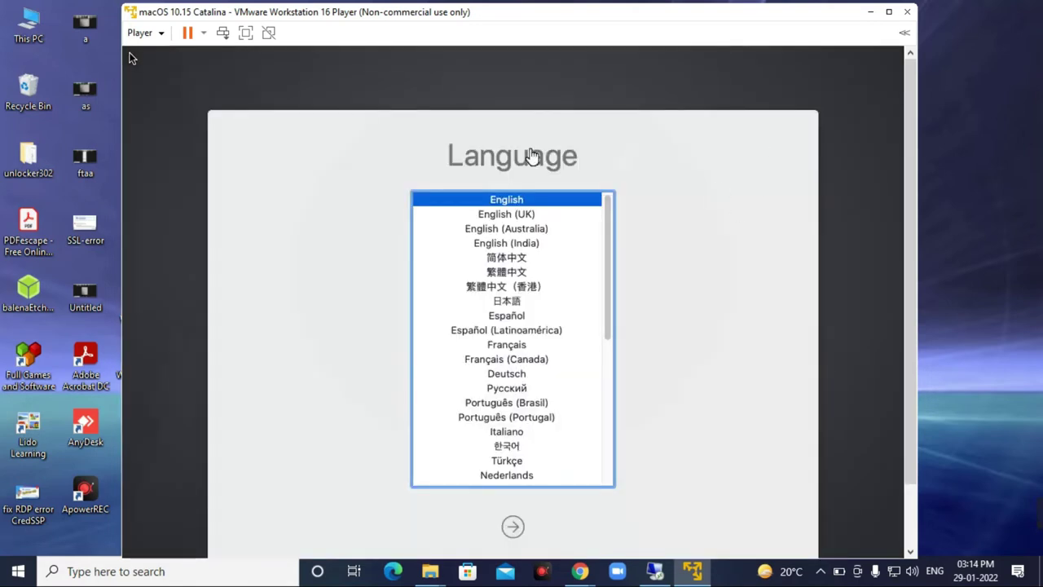
Direct input to the virtual machine and choose English as the macOS installer language.
left_click(132, 57)
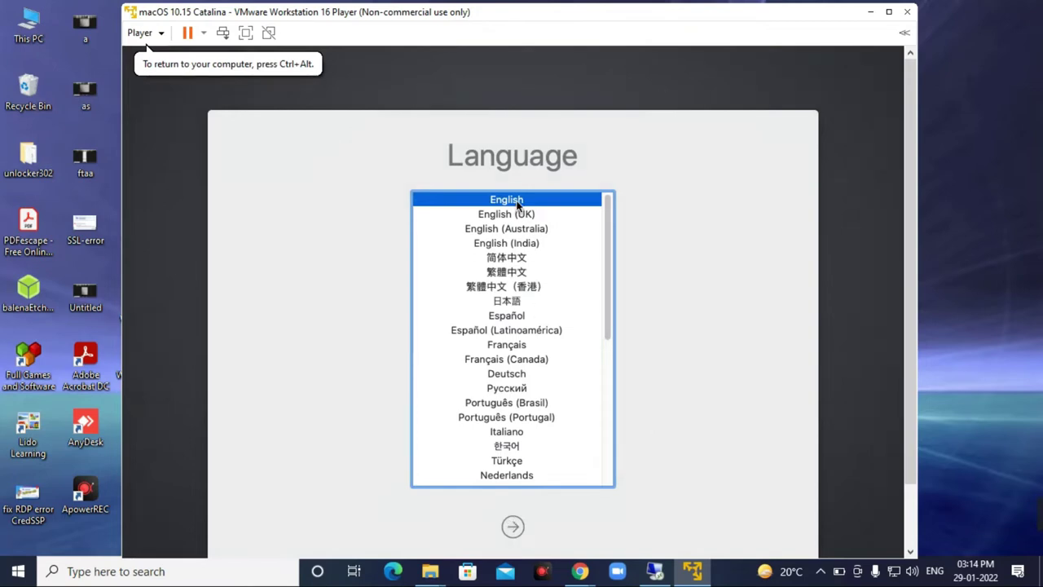
left_click(514, 527)
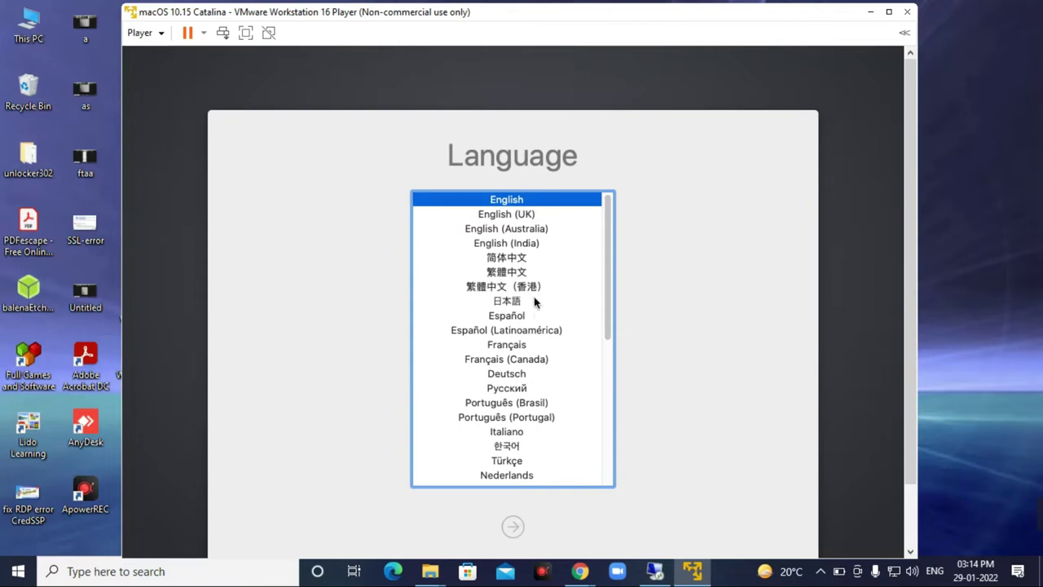
double_click(515, 198)
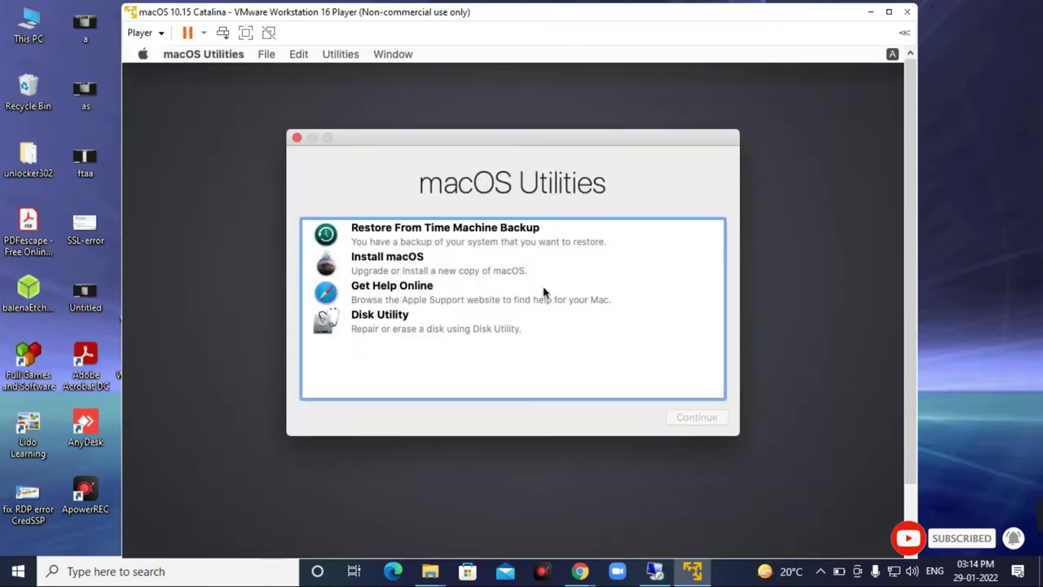
Open Disk Utility and bring up the erase options for the VMware Virtual SATA Hard Drive Media.
left_click(394, 323)
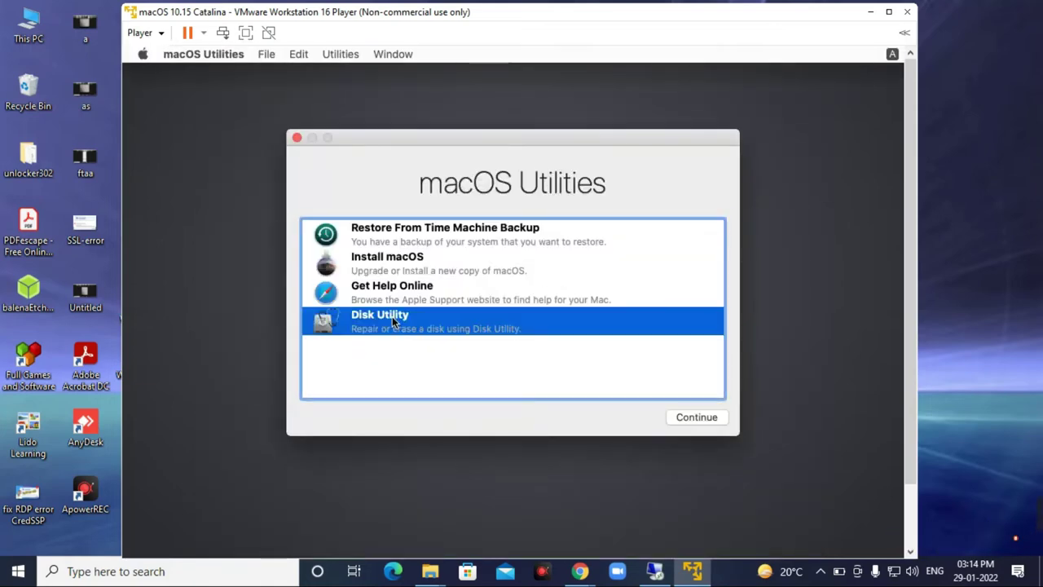
left_click(689, 421)
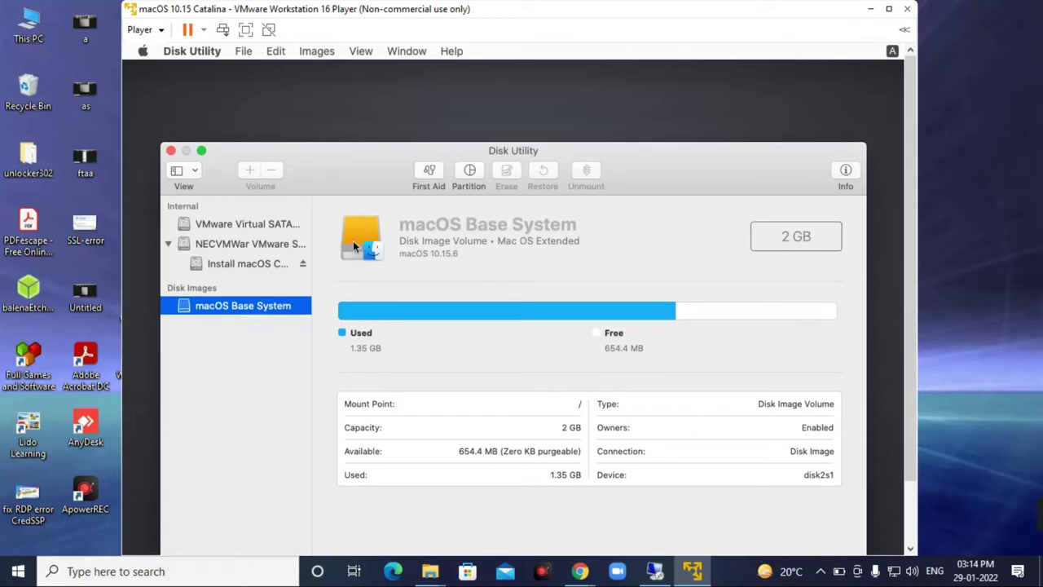
left_click(248, 224)
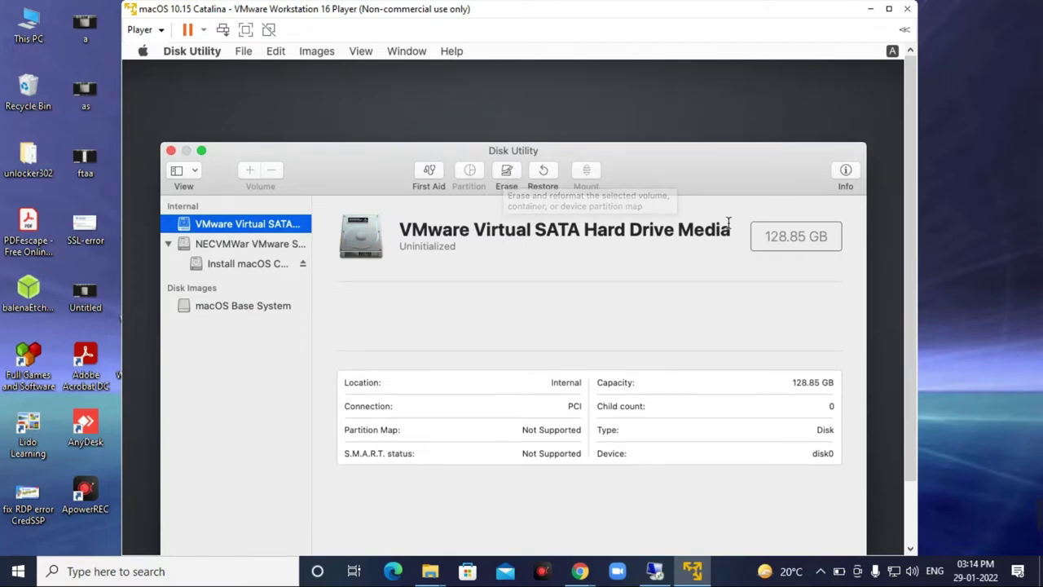
left_click(507, 171)
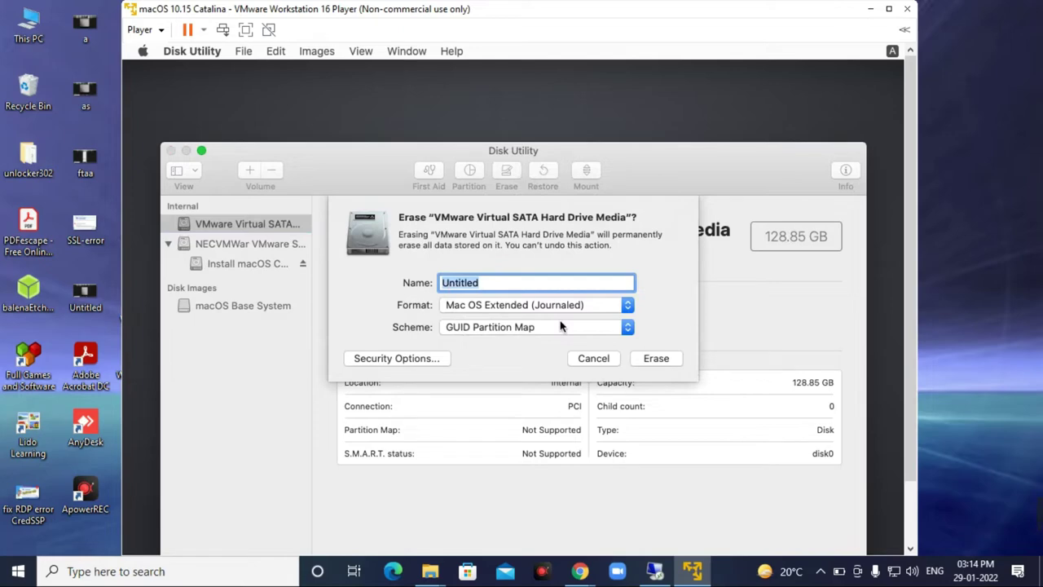
Erase the virtual hard drive with the name "MacOS Catalina" and close Disk Utility.
type("MA")
key("BackSpace")
type("acOS Cata")
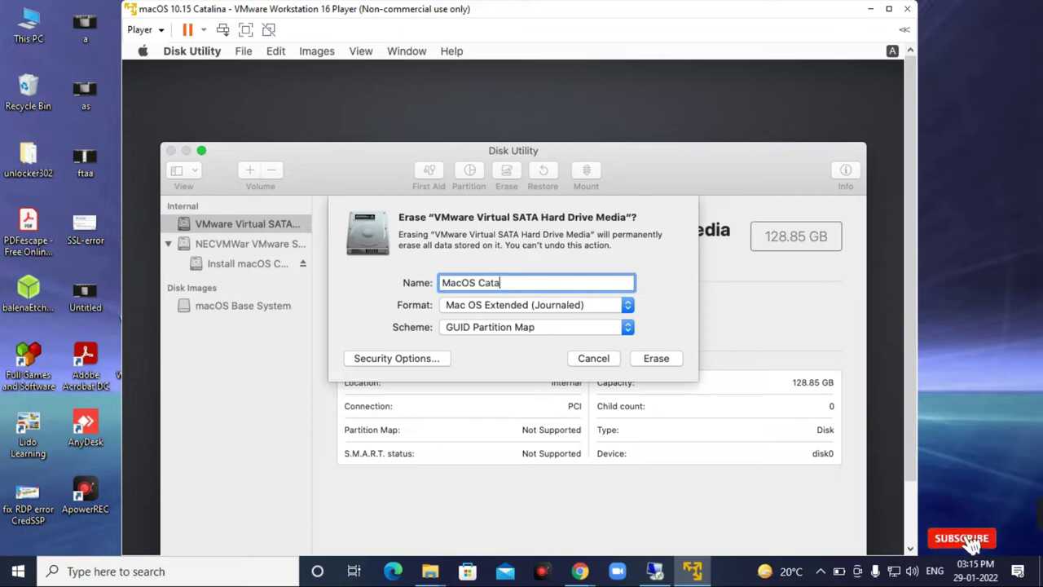
type("lin")
key("BackSpace")
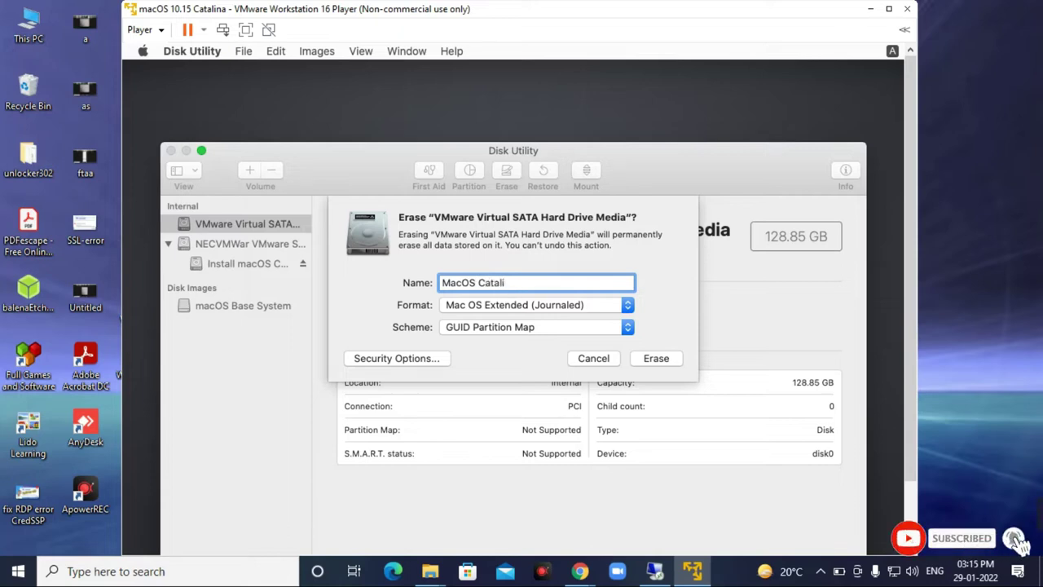
type("na")
left_click(657, 360)
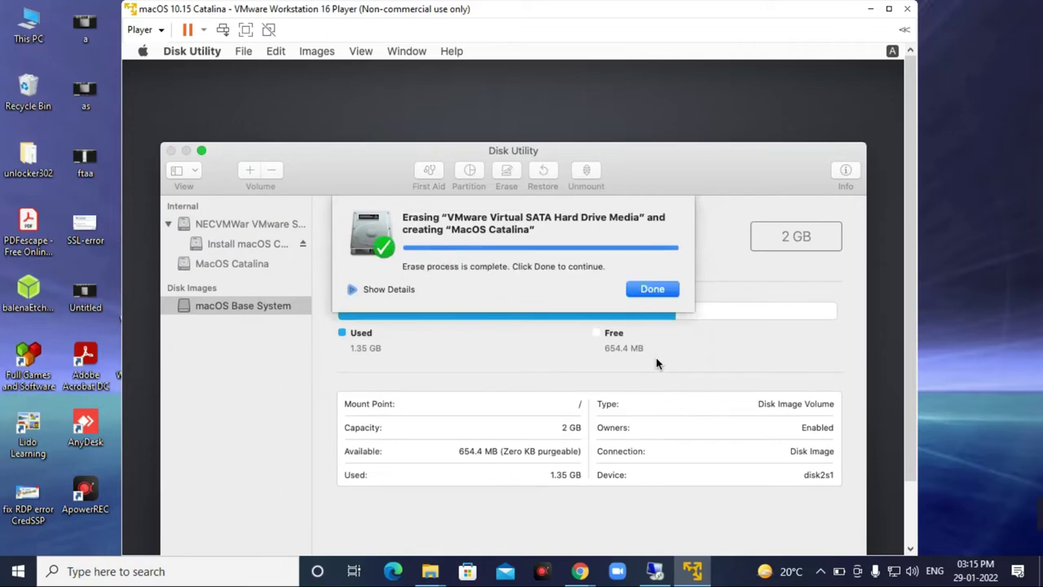
left_click(665, 289)
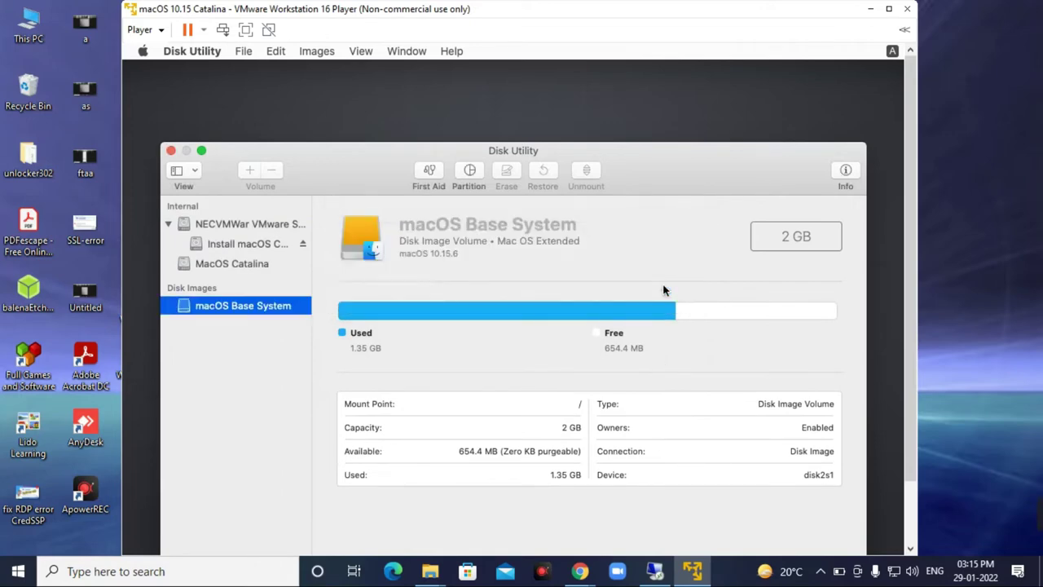
left_click(170, 151)
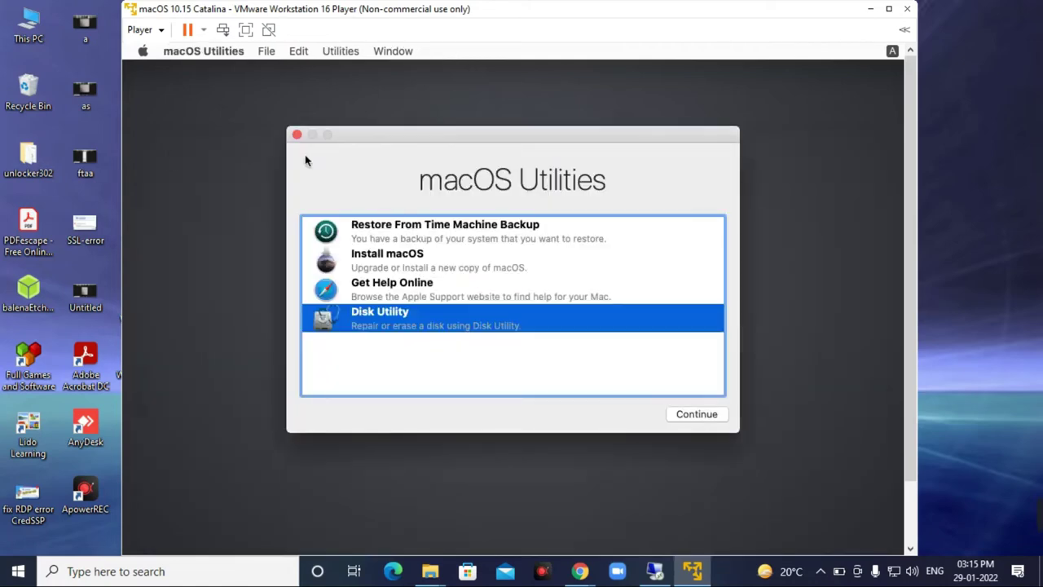
Launch Install macOS from macOS Utilities and continue to the macOS Catalina license agreement.
left_click(397, 257)
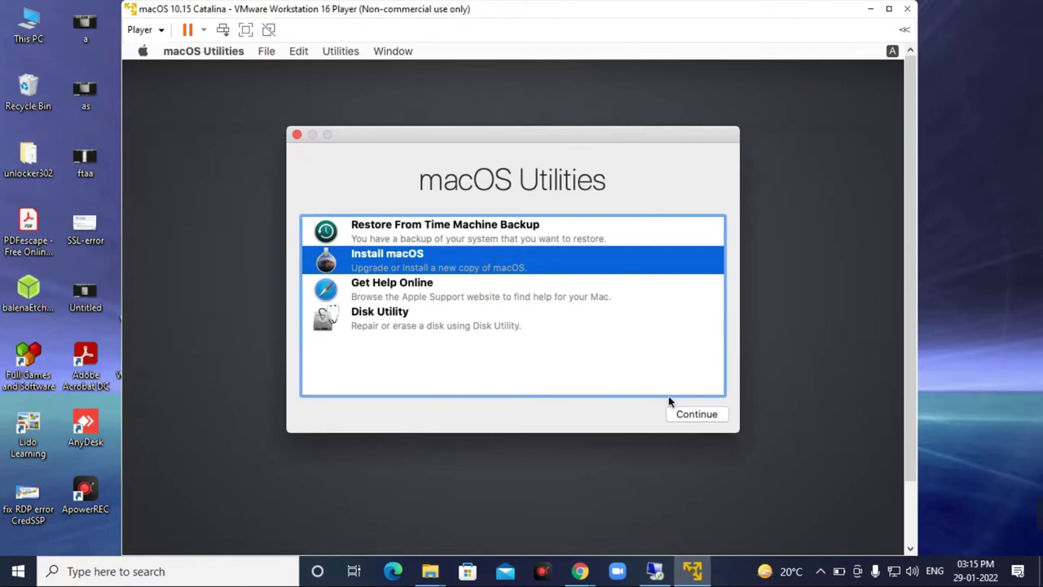
left_click(705, 414)
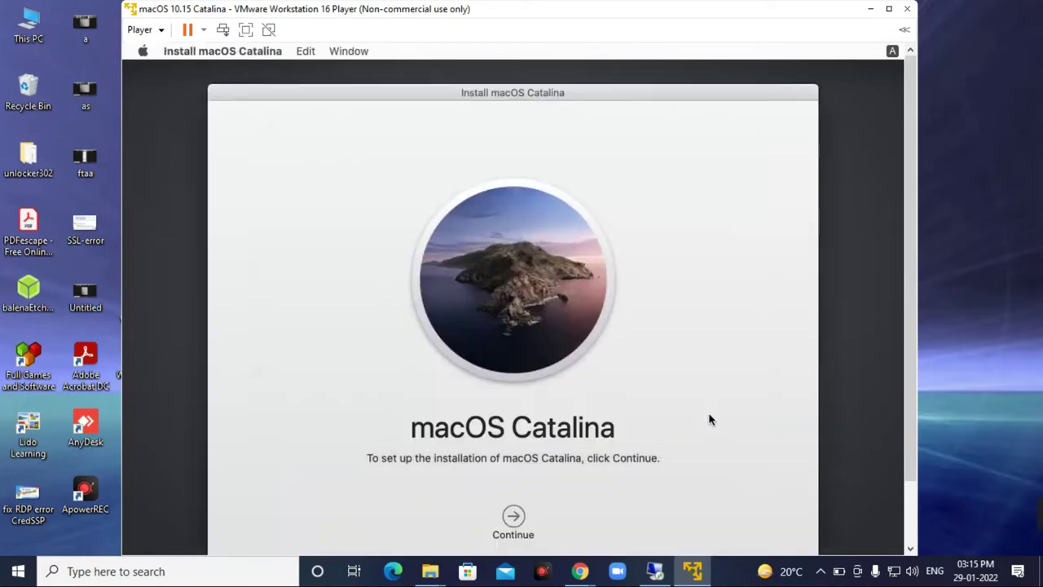
left_click(514, 517)
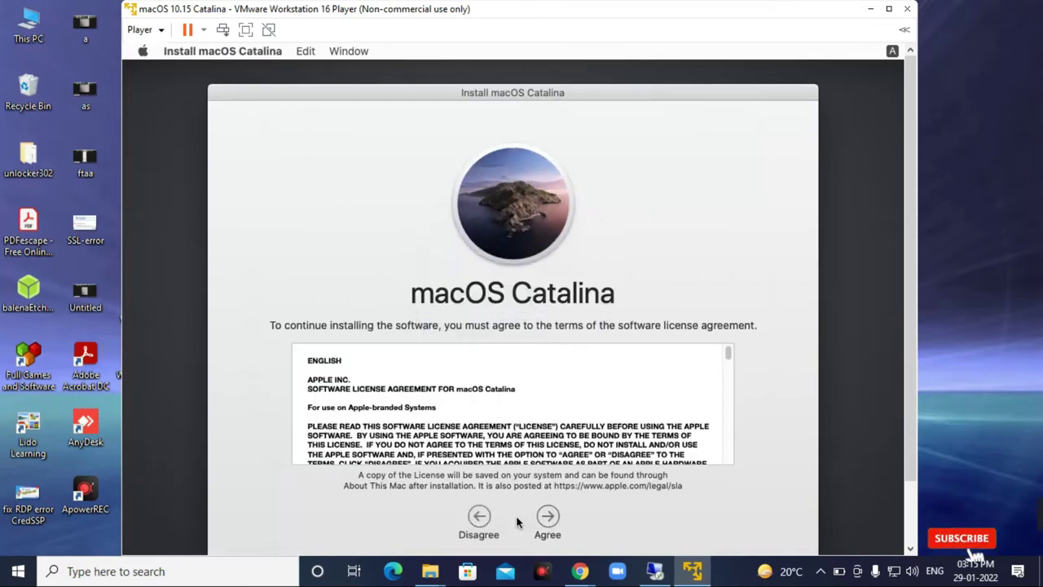
Agree to the software license and install macOS Catalina on the MacOS Catalina disk.
left_click(548, 516)
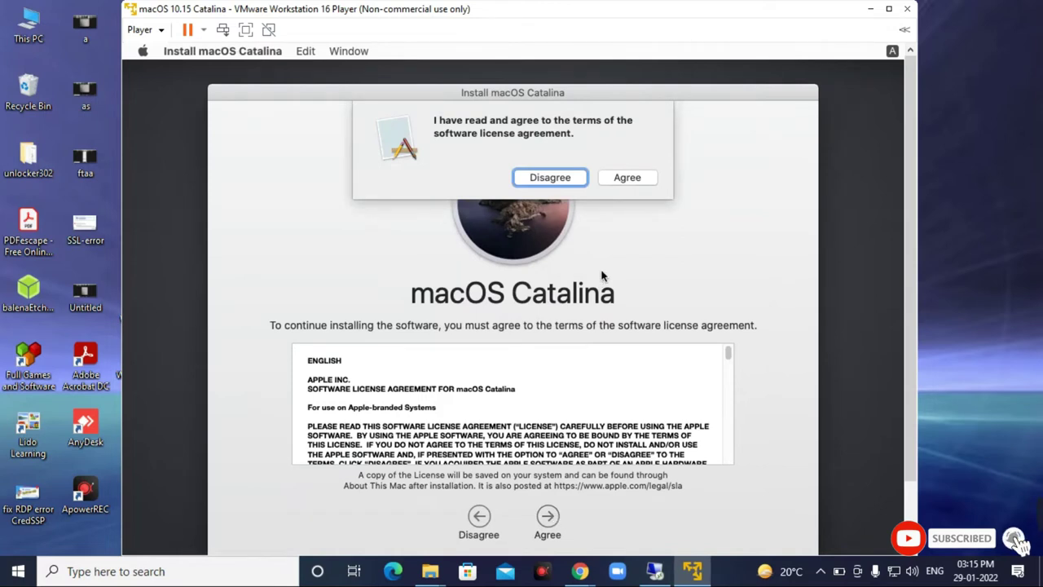
left_click(641, 177)
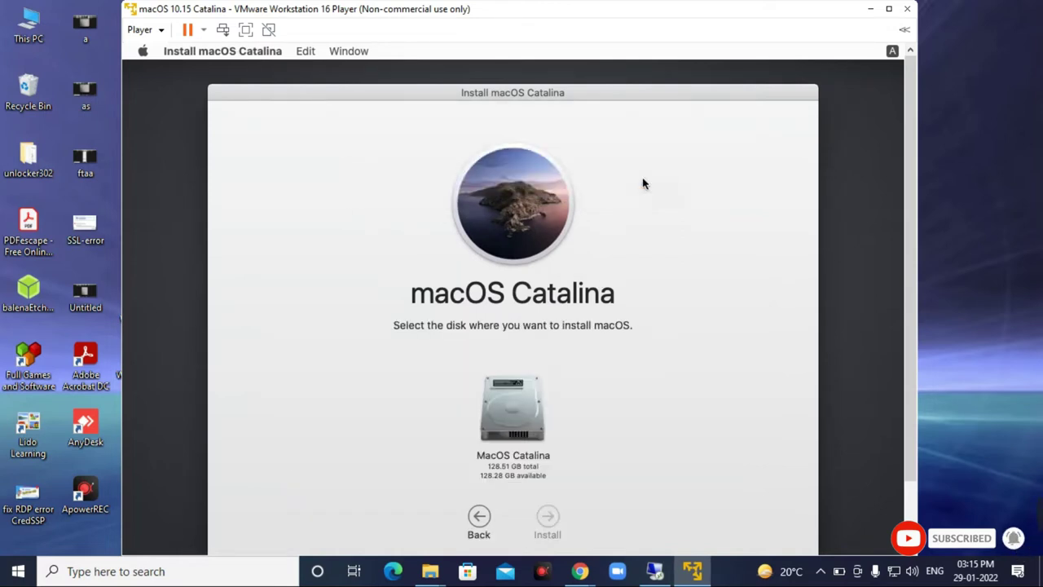
left_click(517, 432)
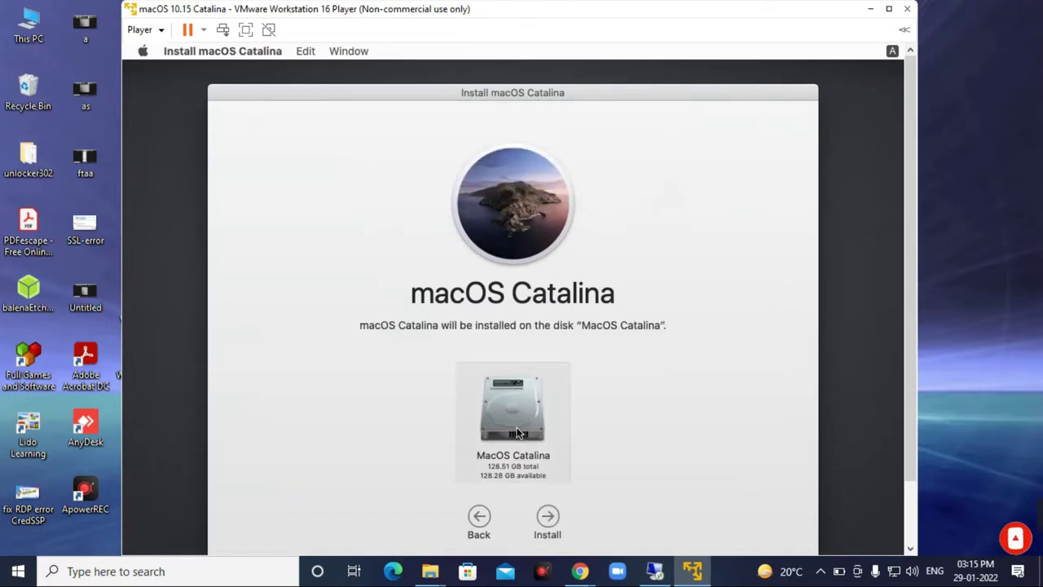
left_click(543, 522)
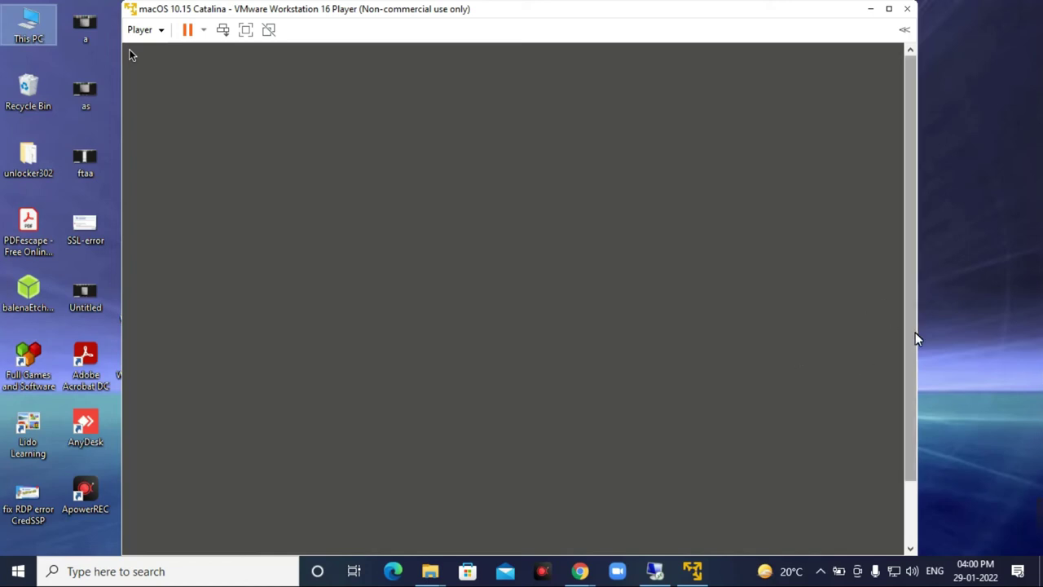
Choose India as the country on the Welcome page and continue.
left_click_drag(908, 329, 909, 265)
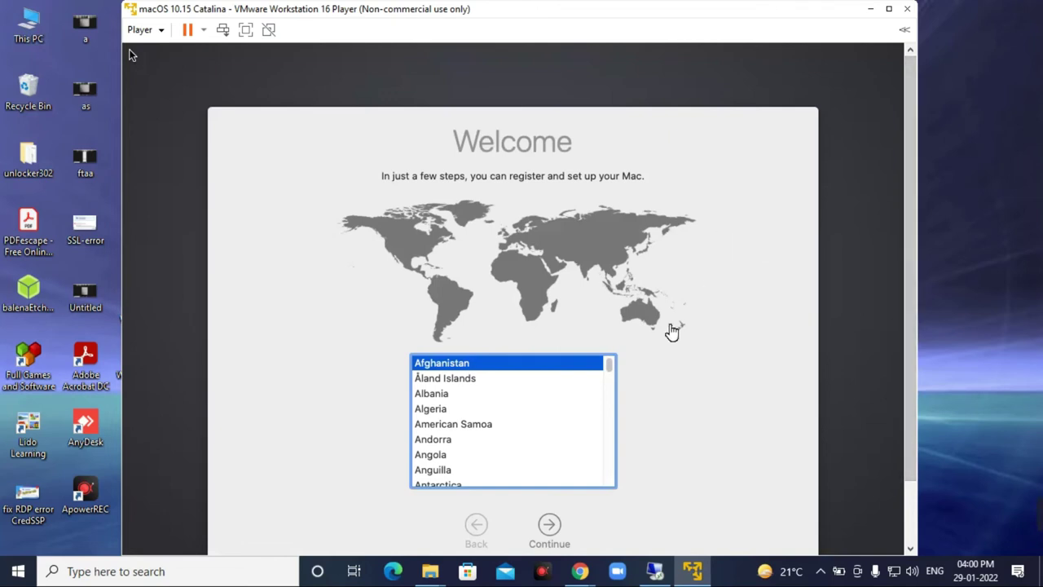
left_click(436, 395)
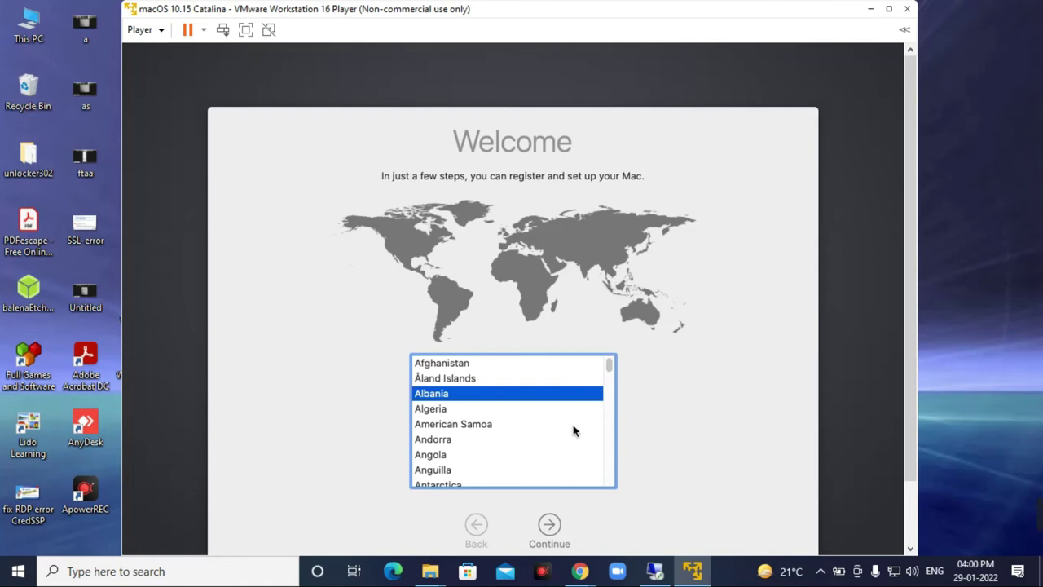
type("india")
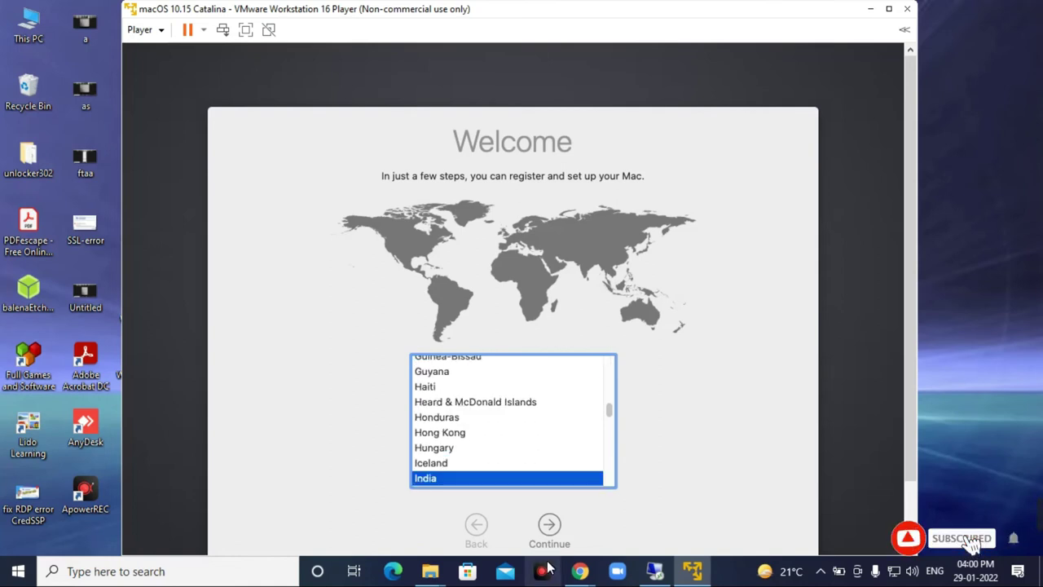
left_click(551, 527)
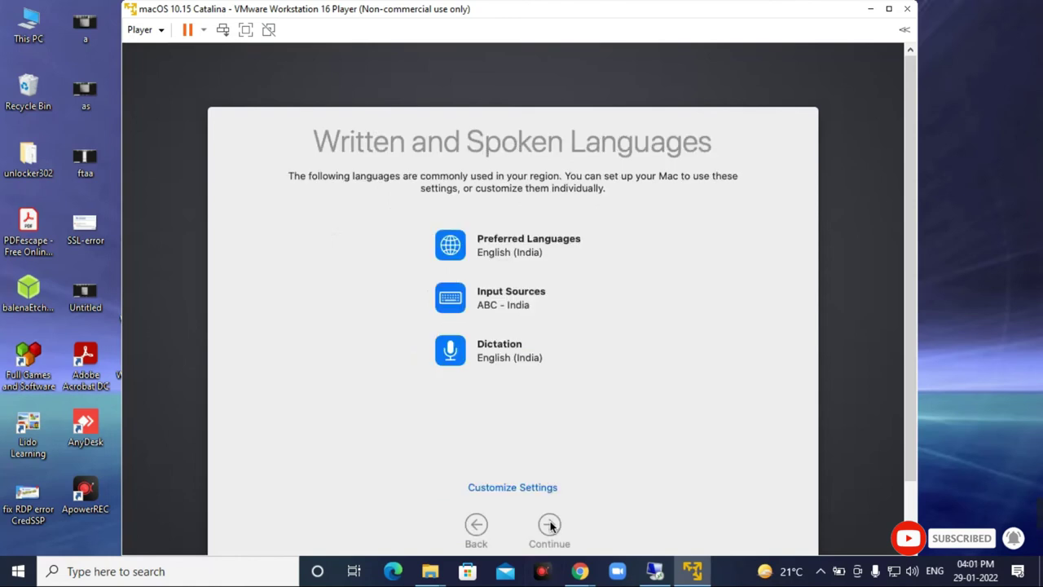
Accept the suggested English (India) language settings and continue setup without transferring any information to this Mac.
left_click(550, 527)
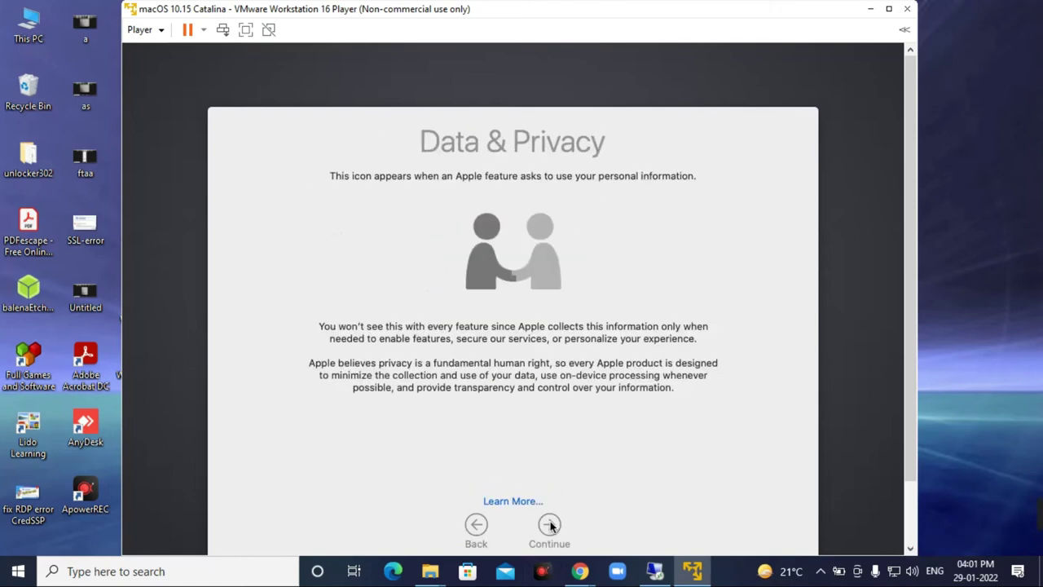
left_click(550, 526)
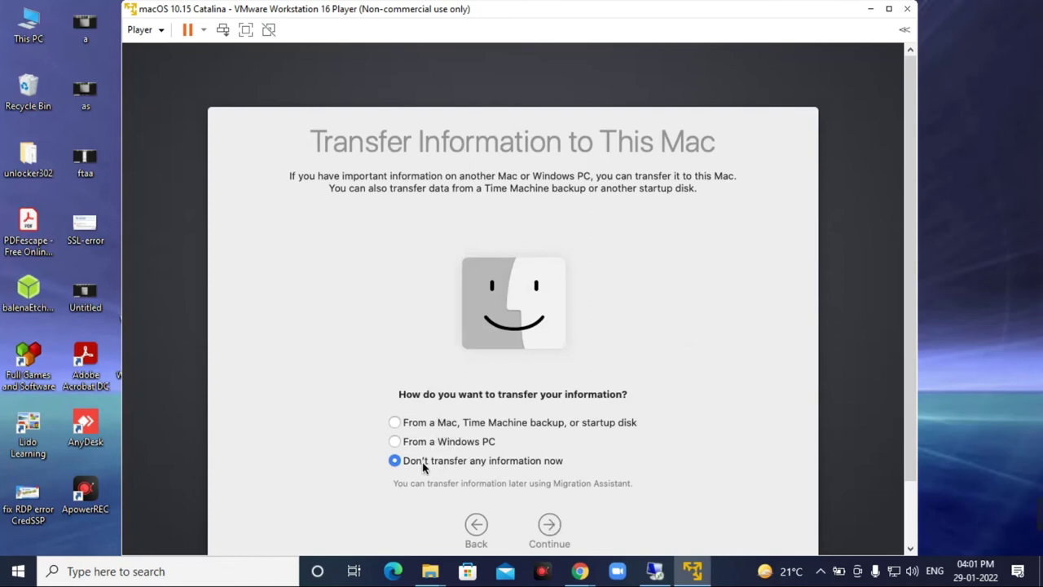
left_click(549, 525)
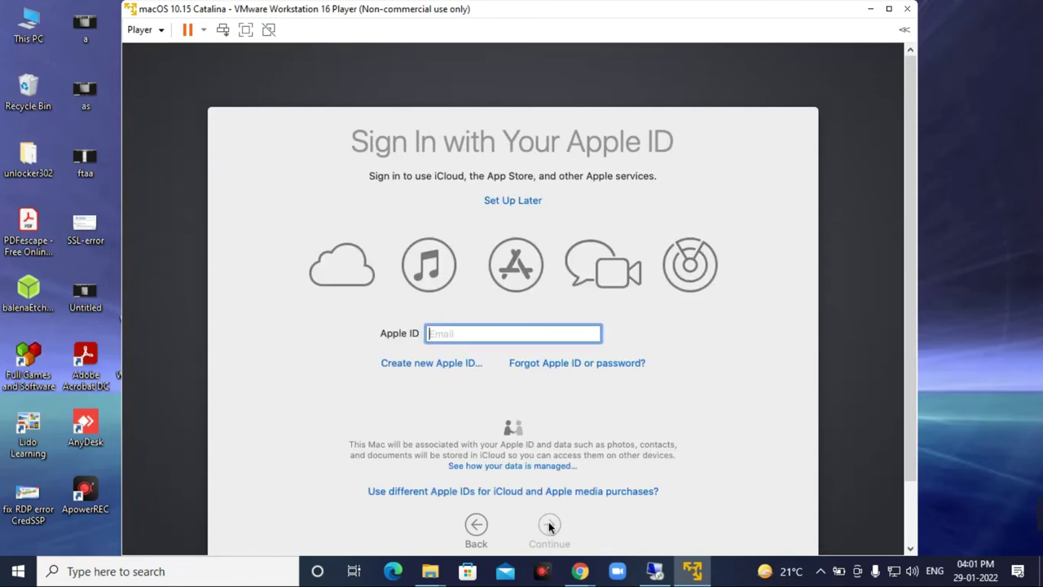
Skip signing in with an Apple ID and agree to the macOS Terms and Conditions.
left_click(515, 204)
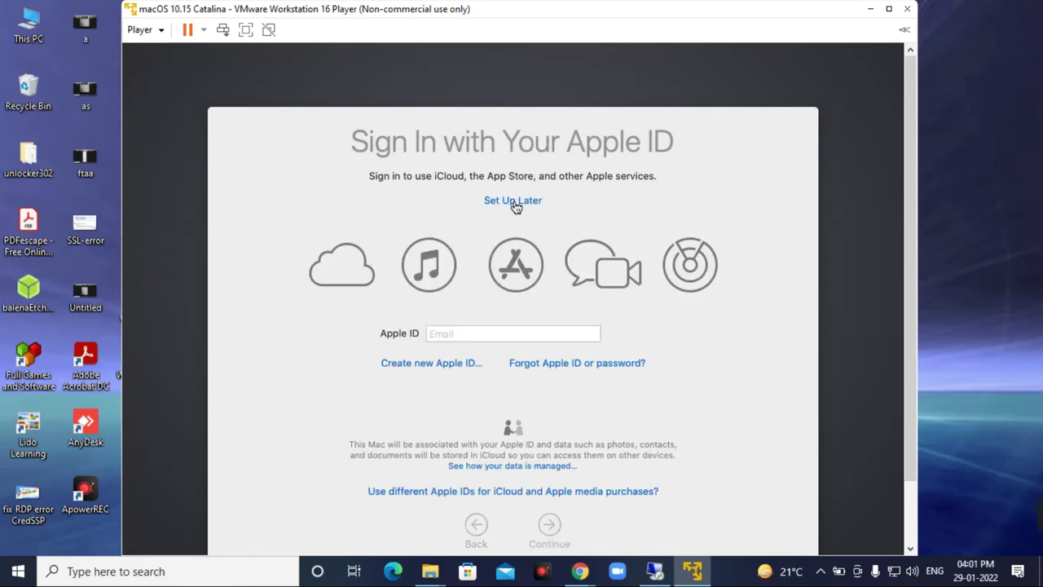
left_click(627, 187)
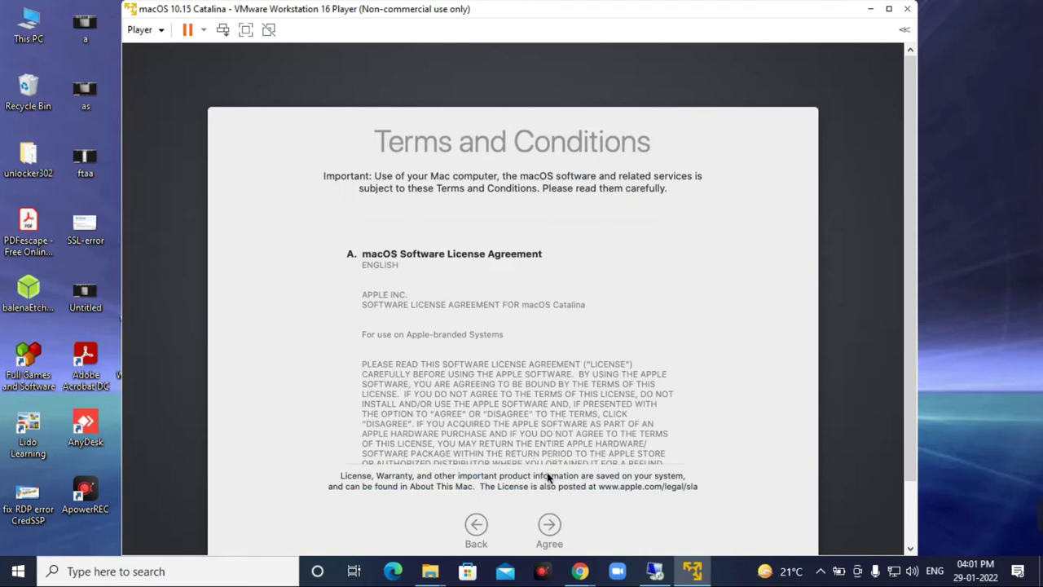
left_click(548, 524)
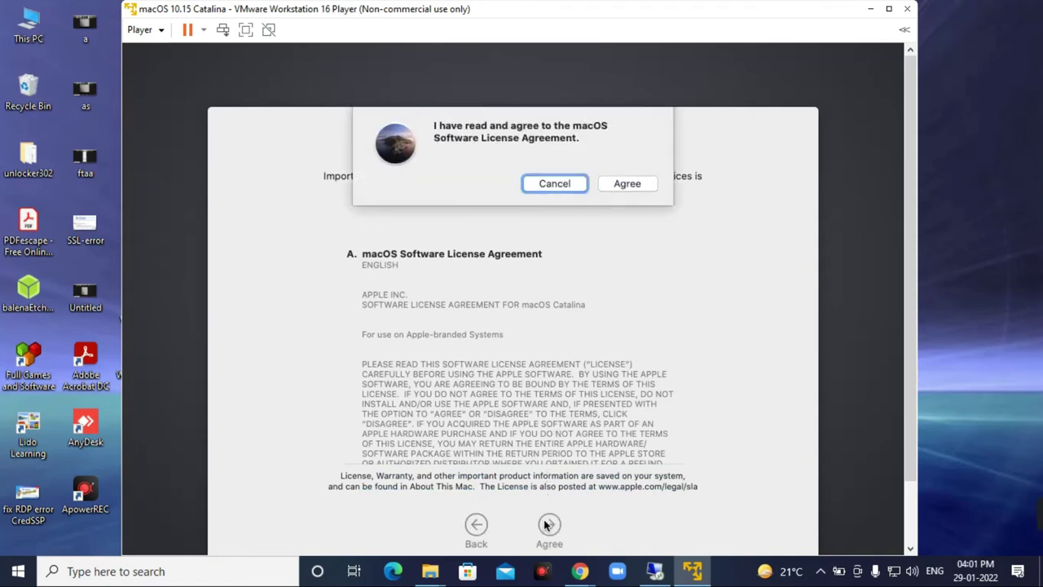
left_click(622, 189)
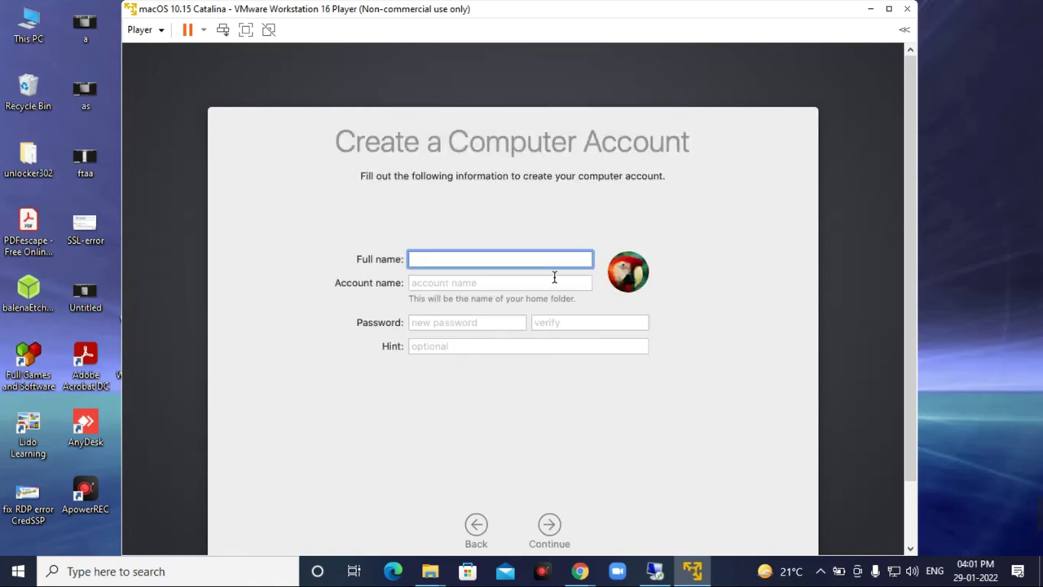
Fill in the computer account's full name and let the account name be generated from it.
type("Nischal Te")
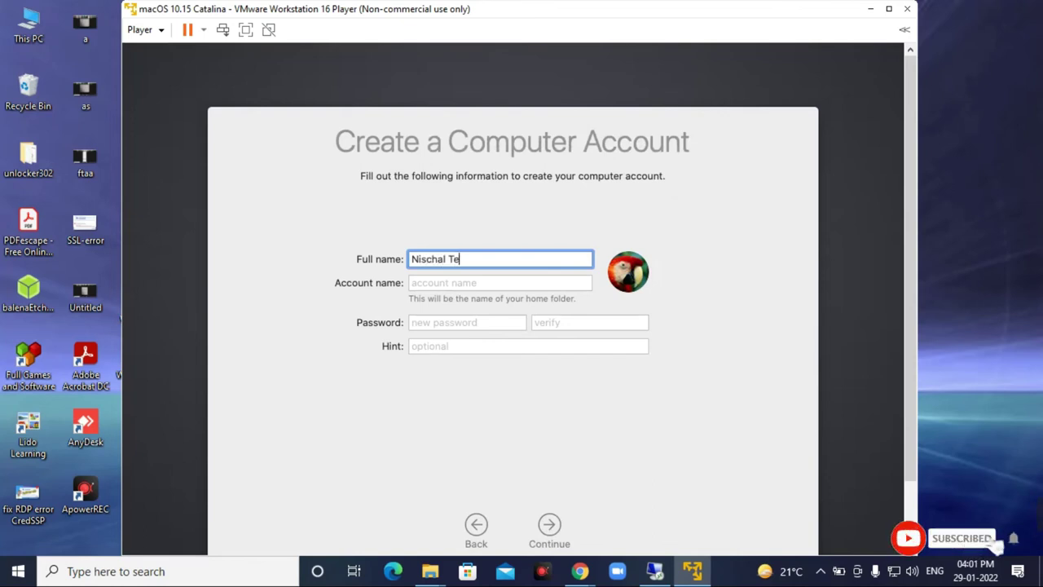
type("ch Su")
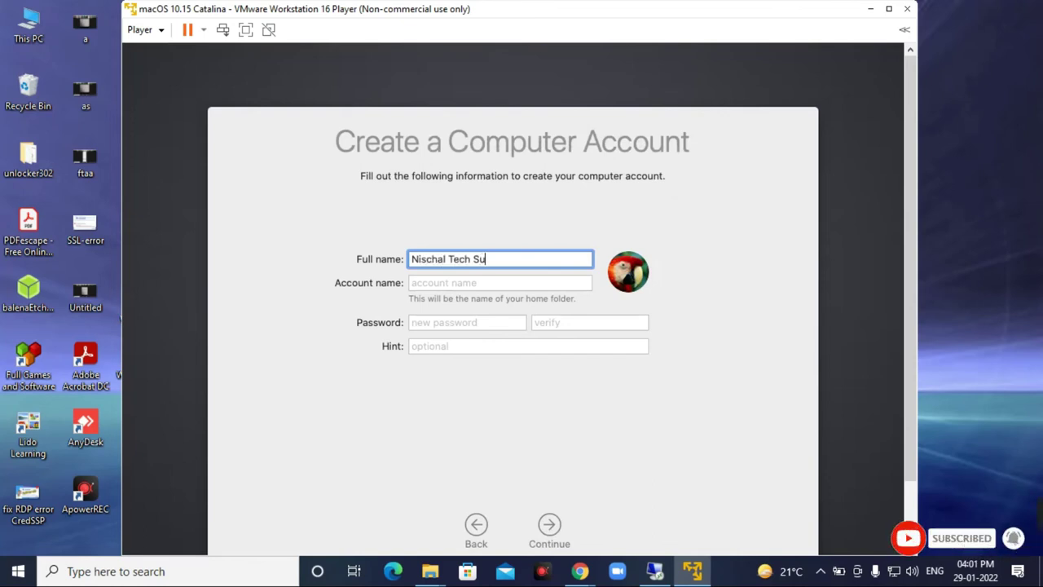
type("pport")
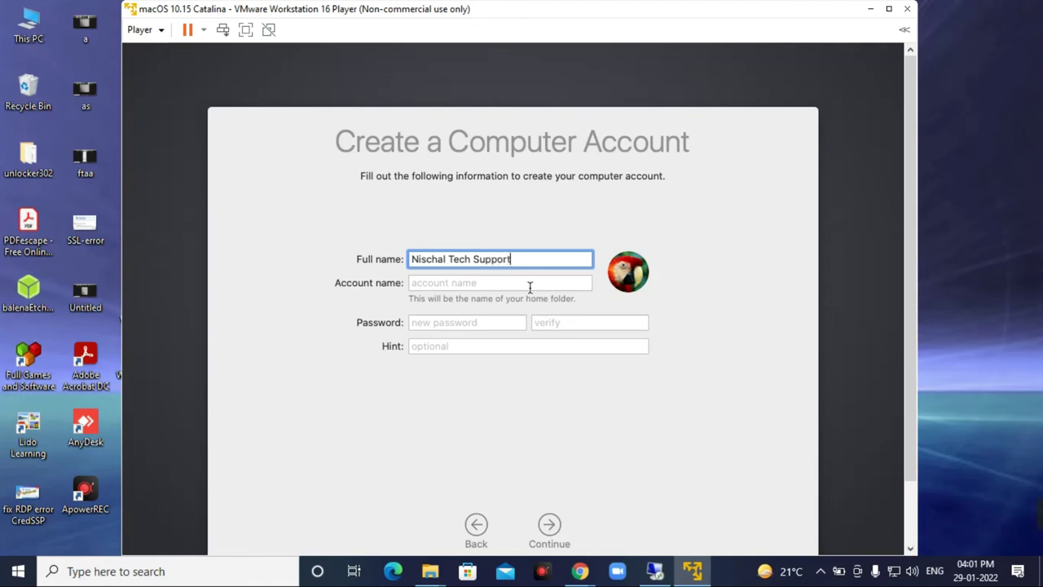
left_click(499, 282)
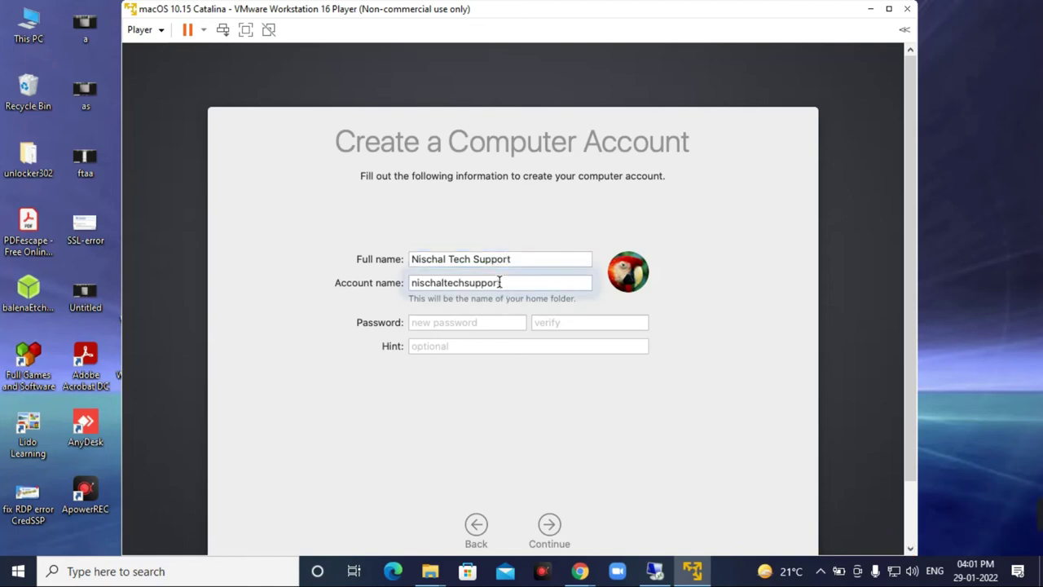
Enter and verify the account password, leave the hint empty and create the computer account.
left_click(476, 323)
type("•••")
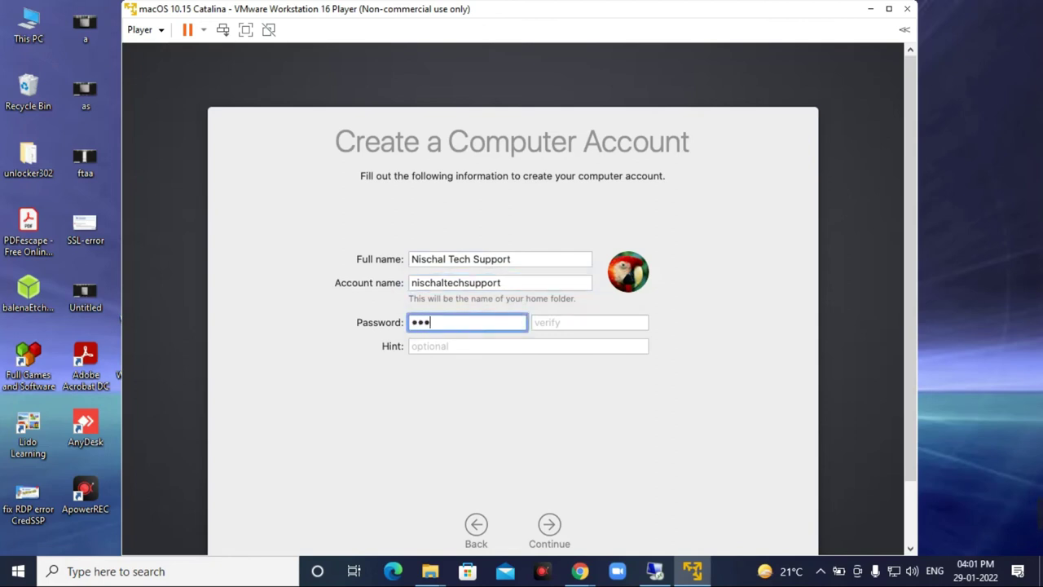
type("••••••")
key("Tab")
type("•••••")
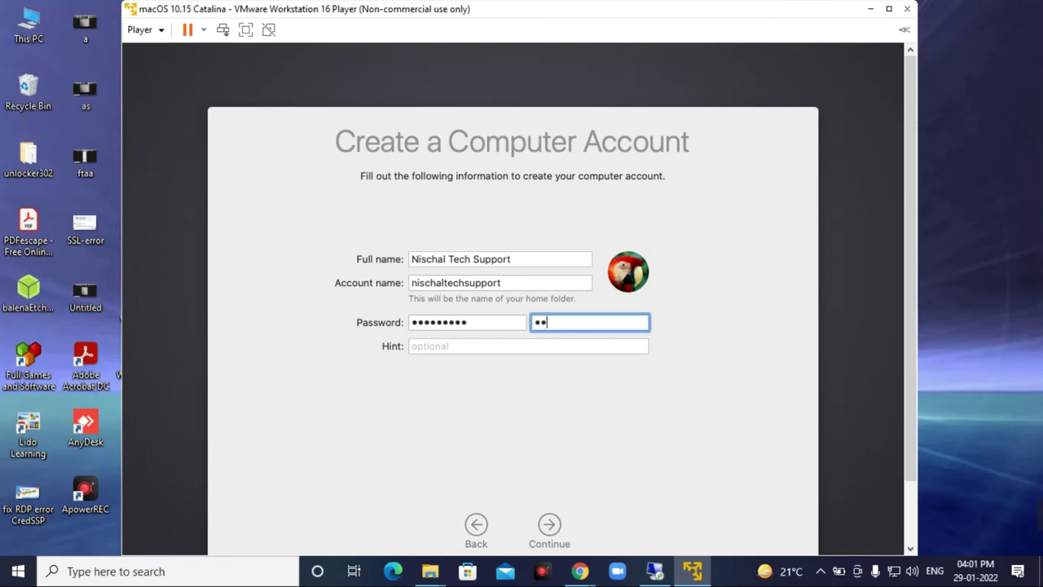
type("••••")
left_click(547, 523)
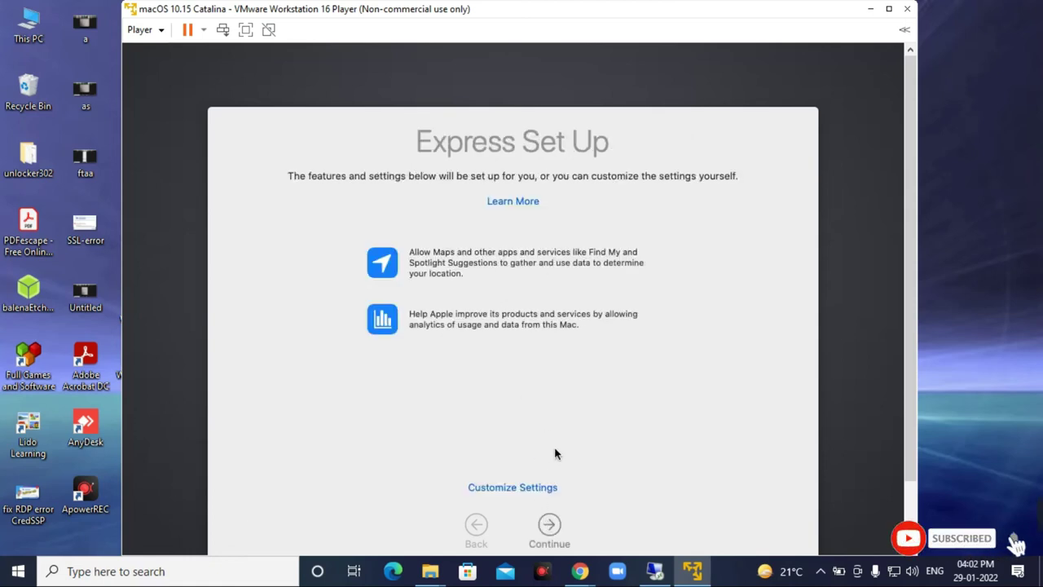
Accept the Express Set Up settings and continue past Analytics and Screen Time without sharing crash data with app developers.
left_click(548, 525)
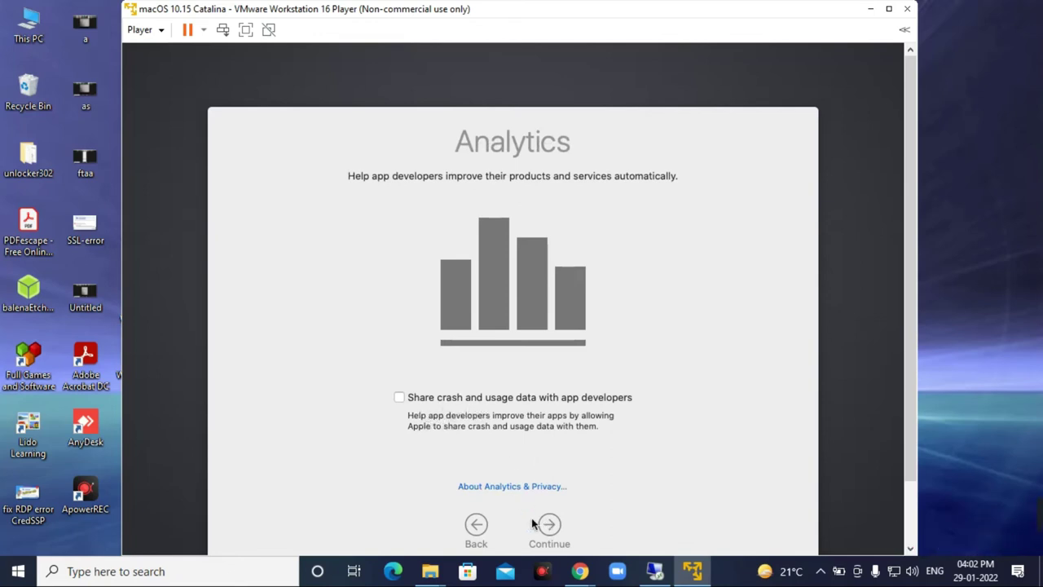
left_click(551, 534)
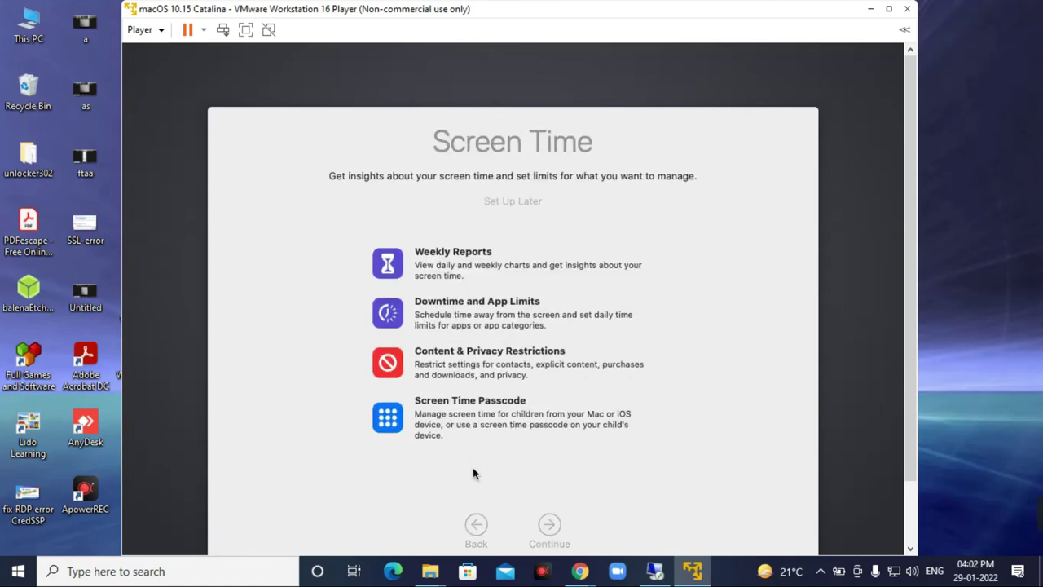
left_click(548, 524)
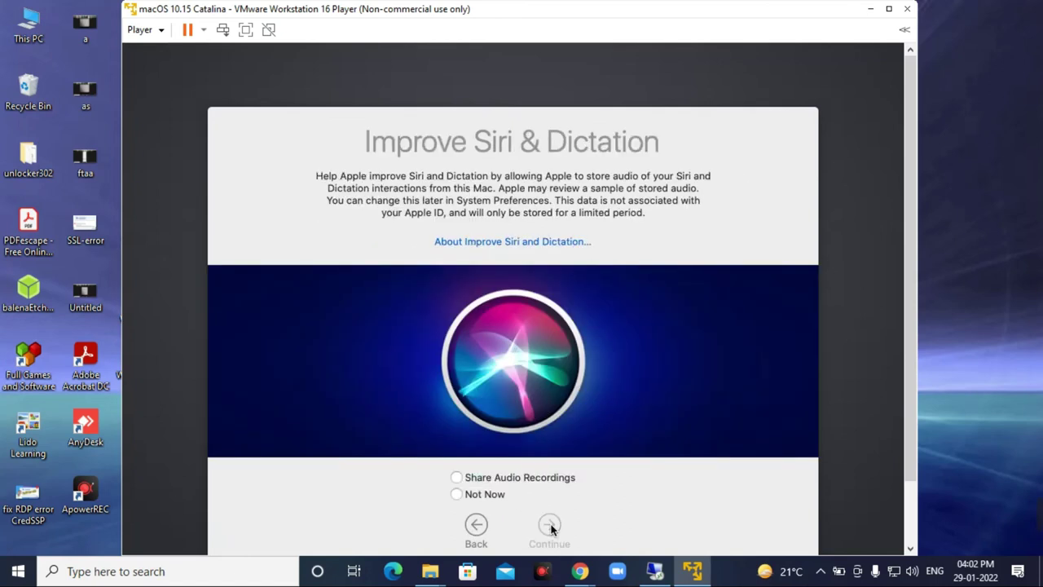
Choose Not Now for sharing Siri and Dictation audio recordings and finish setup with the Dark appearance.
left_click(501, 497)
left_click(546, 524)
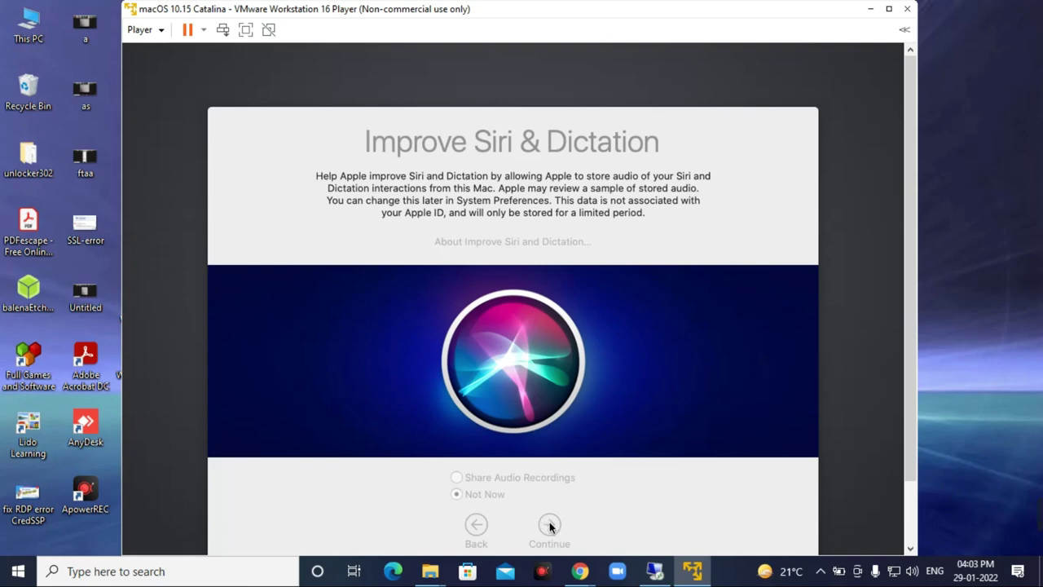
left_click(549, 526)
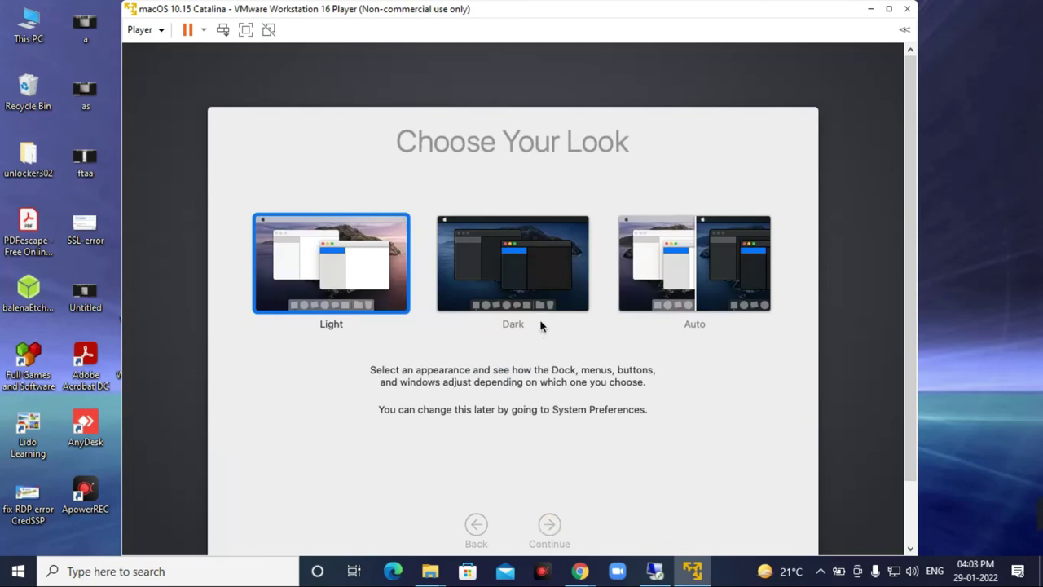
left_click(538, 273)
key("Return")
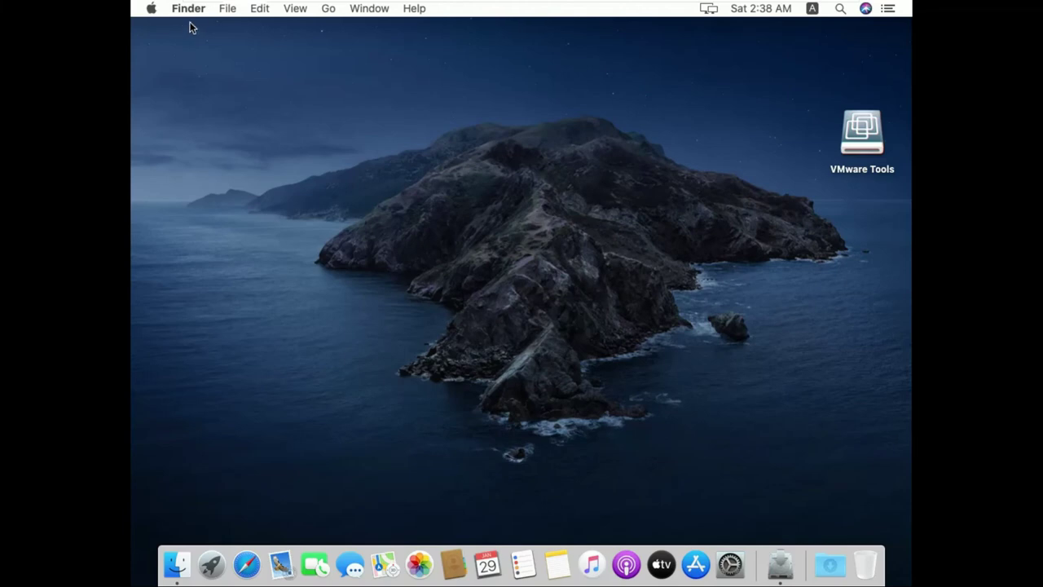
left_click(188, 8)
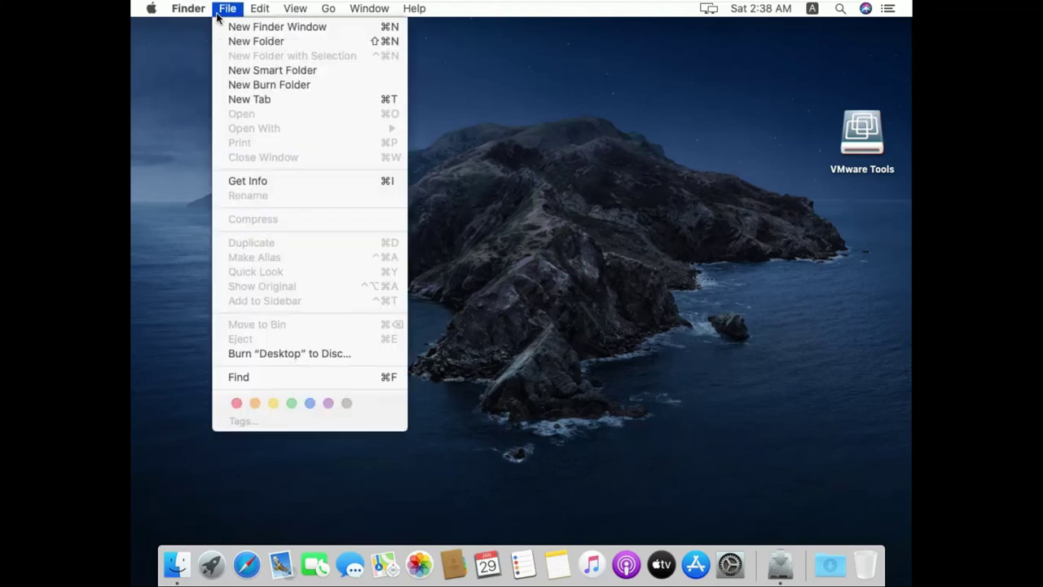